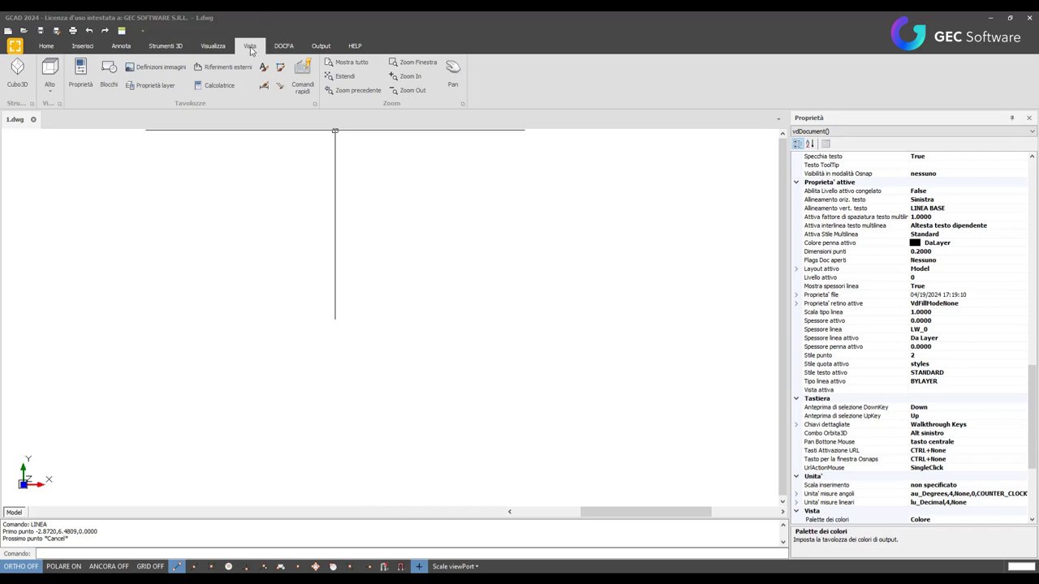
# Open the general program settings and browse the Proprietà generali list, checking CSAxisWidth
pyautogui.click(84, 74)
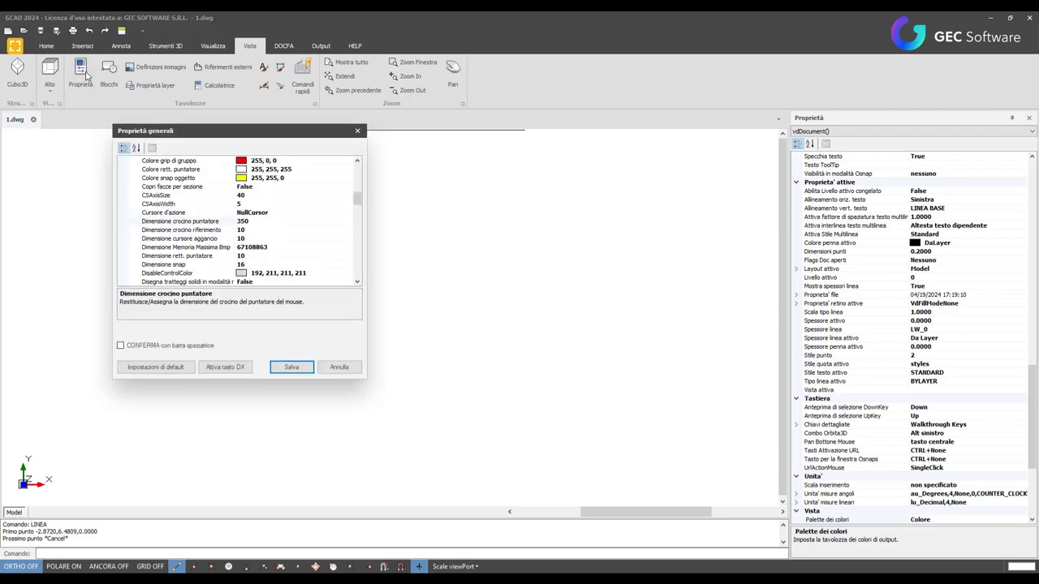
pyautogui.click(350, 204)
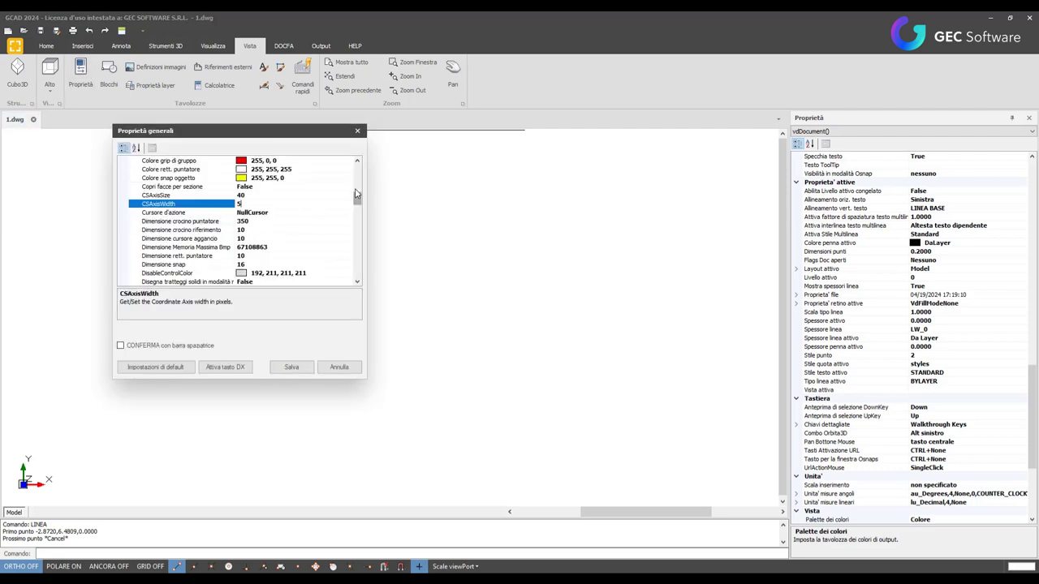
pyautogui.moveTo(357, 199); pyautogui.dragTo(357, 168)
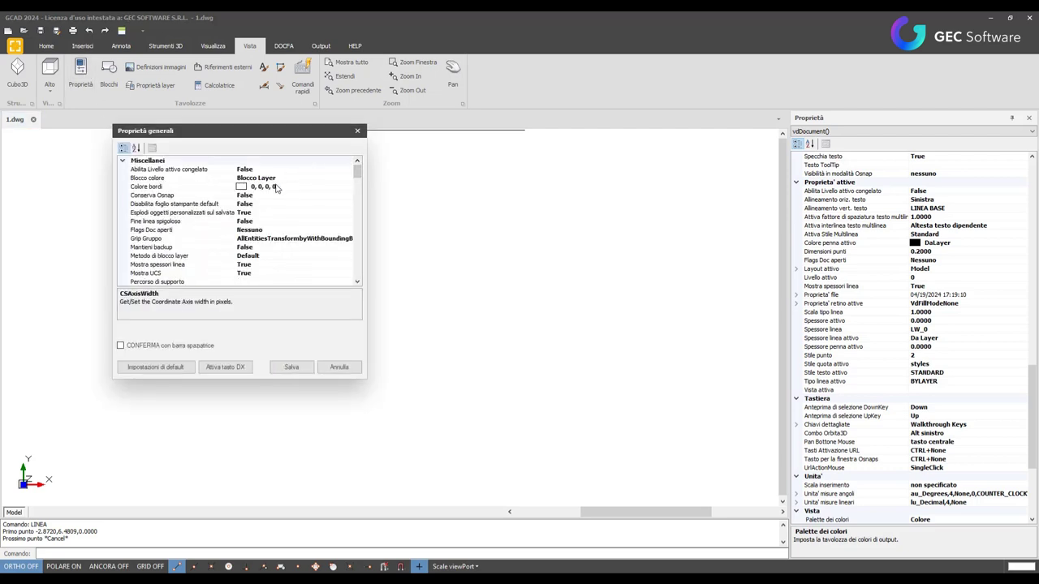
pyautogui.scroll(-1, 280, 210)
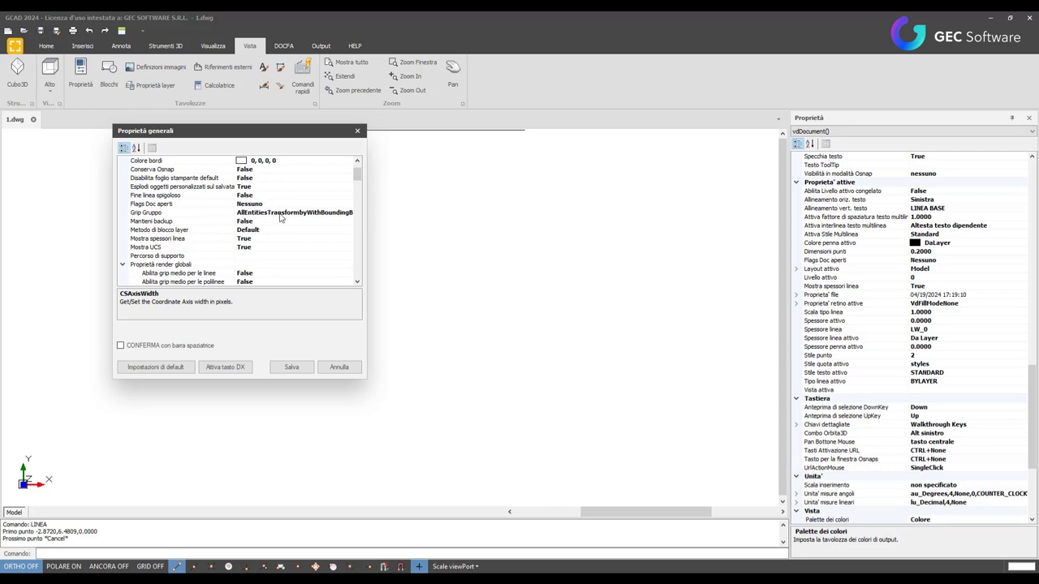
pyautogui.scroll(-1, 290, 228)
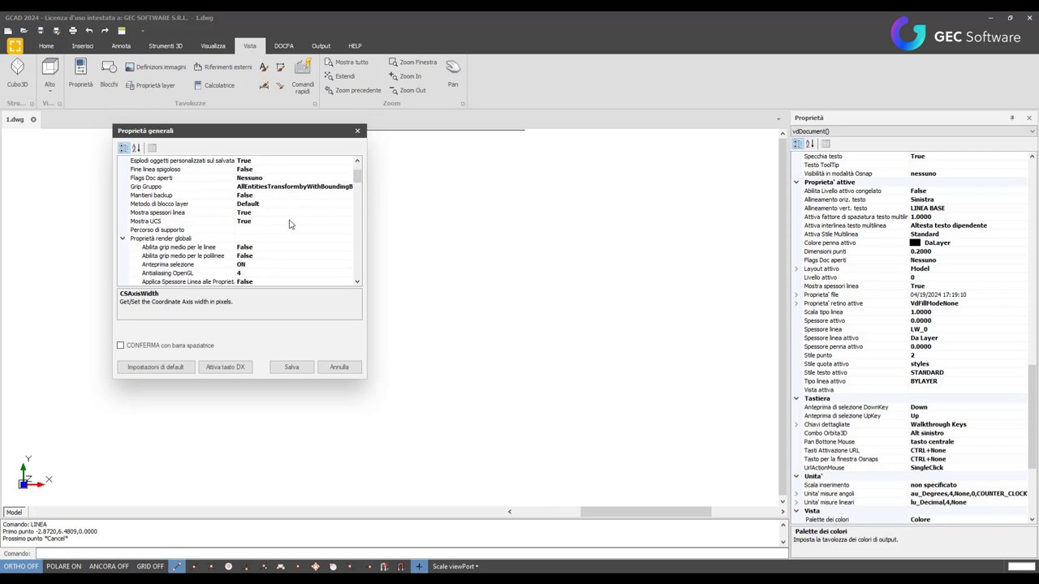
pyautogui.scroll(1, 276, 222)
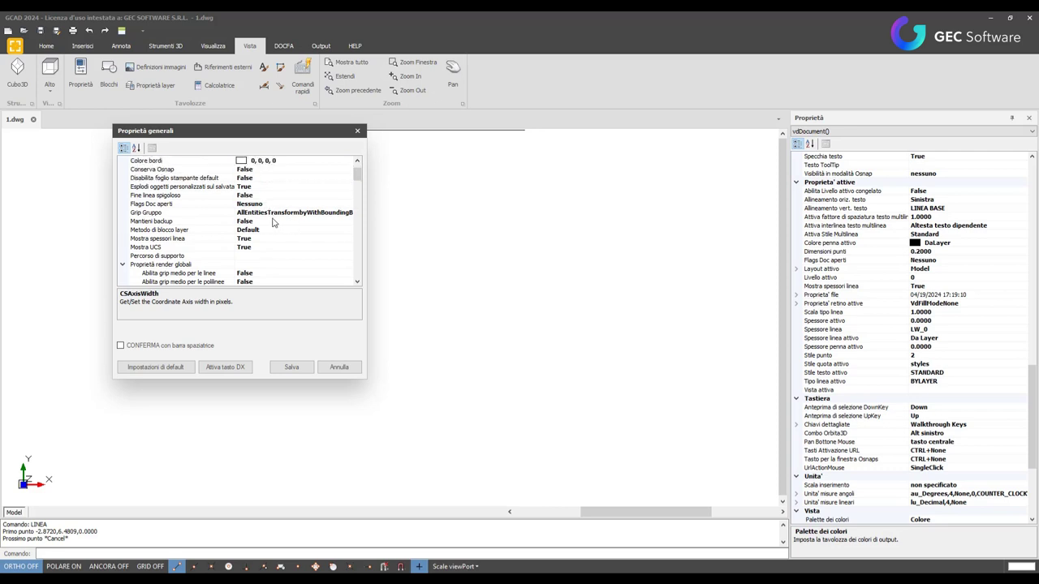
pyautogui.scroll(-1, 264, 222)
pyautogui.scroll(-1, 268, 219)
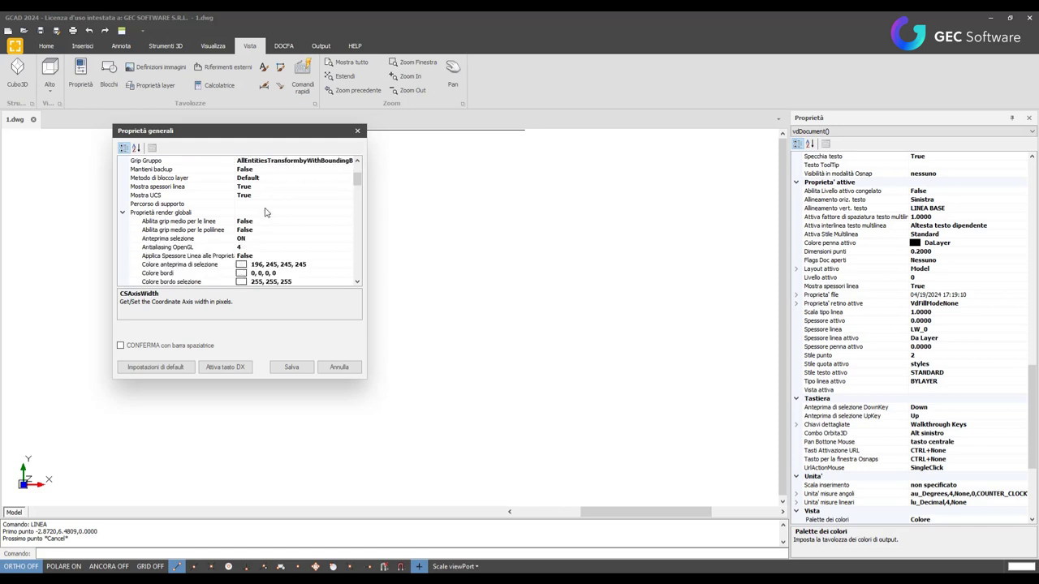
pyautogui.scroll(-2, 271, 216)
pyautogui.scroll(-1, 267, 216)
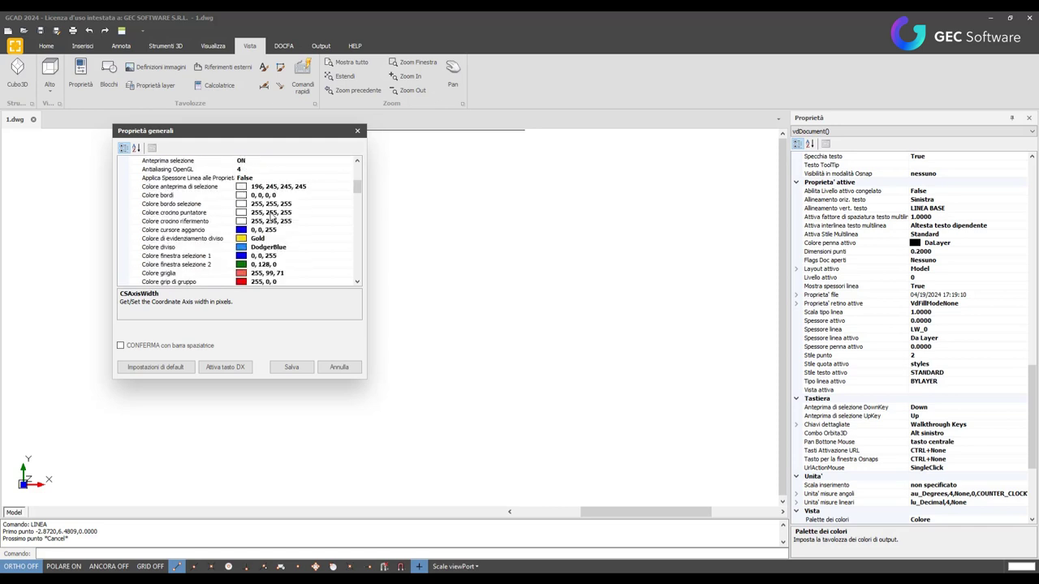
pyautogui.scroll(6, 259, 214)
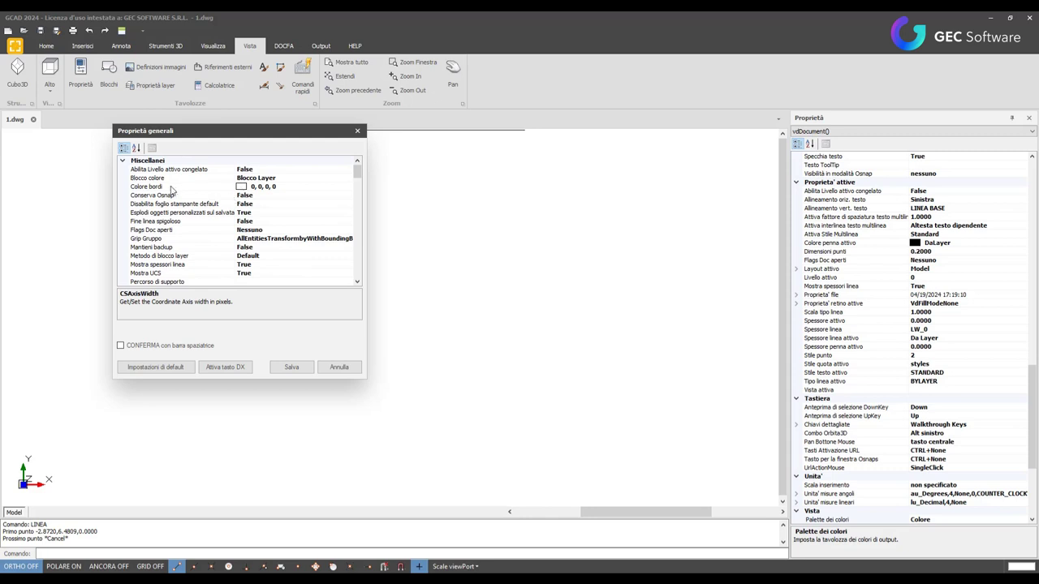
pyautogui.scroll(-2, 130, 243)
# Collapse the 'Proprietà render globali' group to bring the Proprietà Applicazione settings into view
pyautogui.click(124, 239)
pyautogui.scroll(-2, 201, 229)
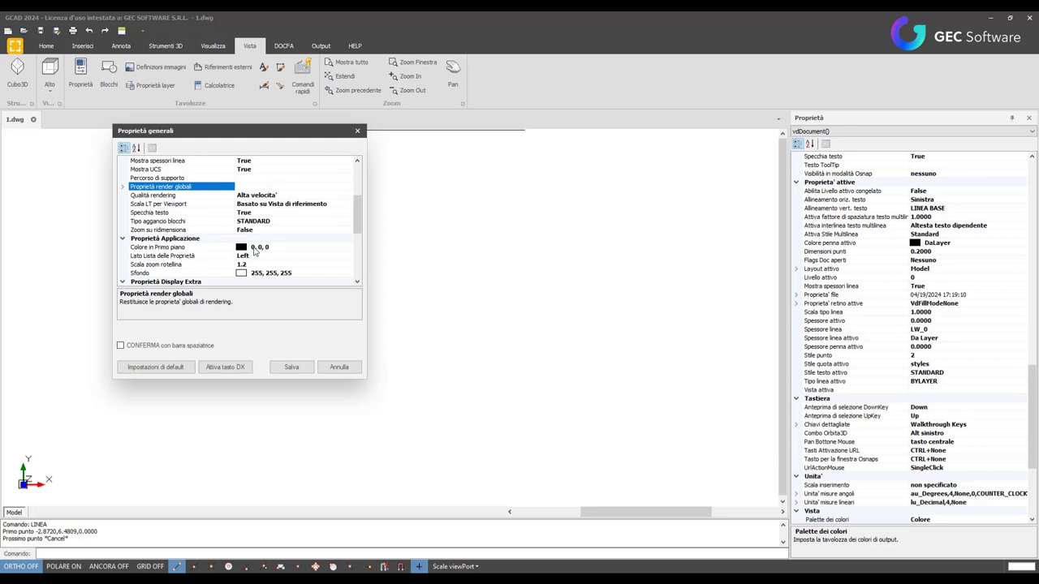
pyautogui.scroll(-1, 278, 241)
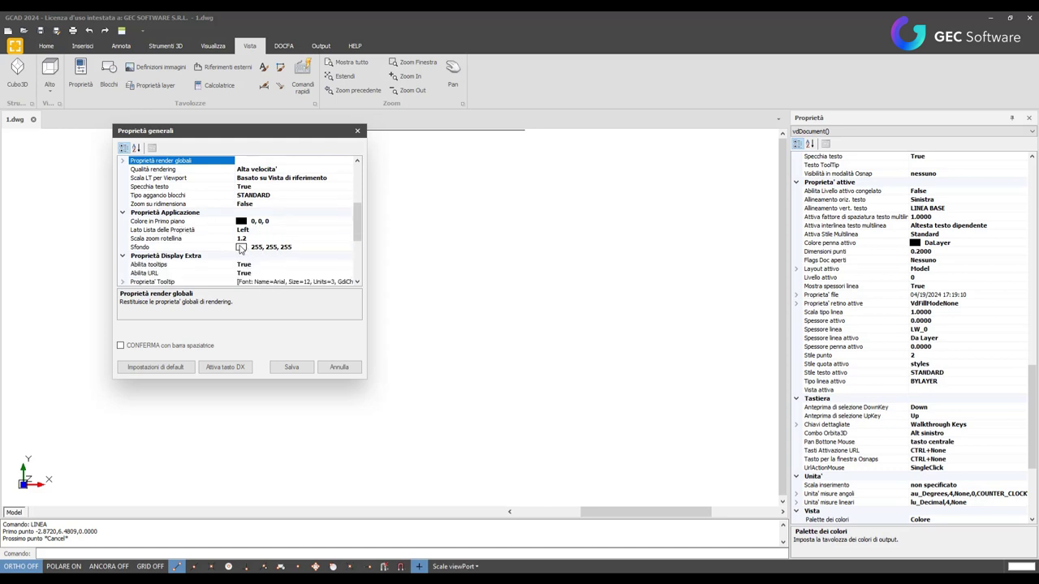
# Set Sfondo to black (0, 0, 0) from the Personalizzato palette, making the foreground white
pyautogui.click(324, 247)
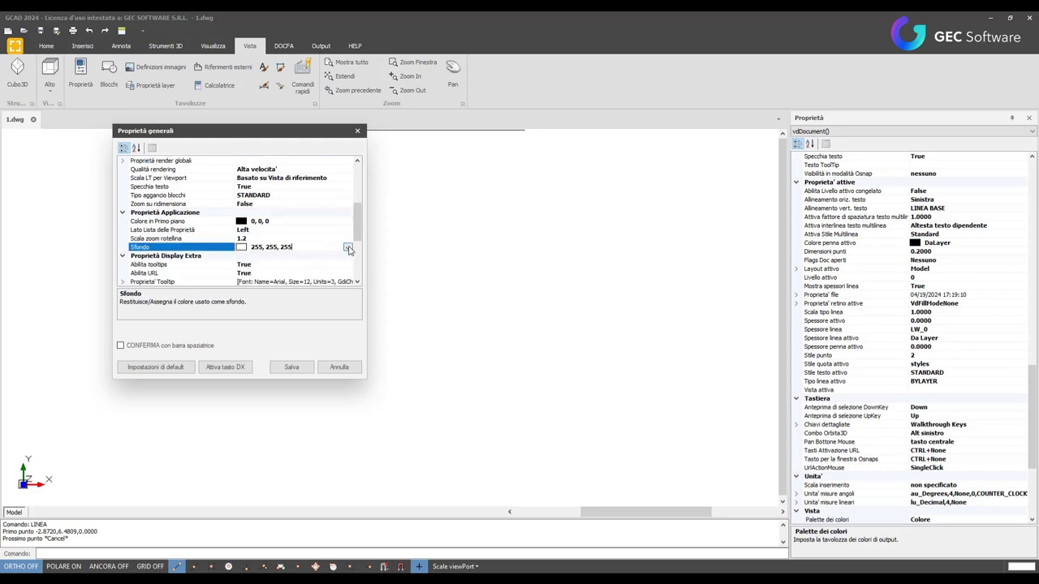
pyautogui.click(347, 248)
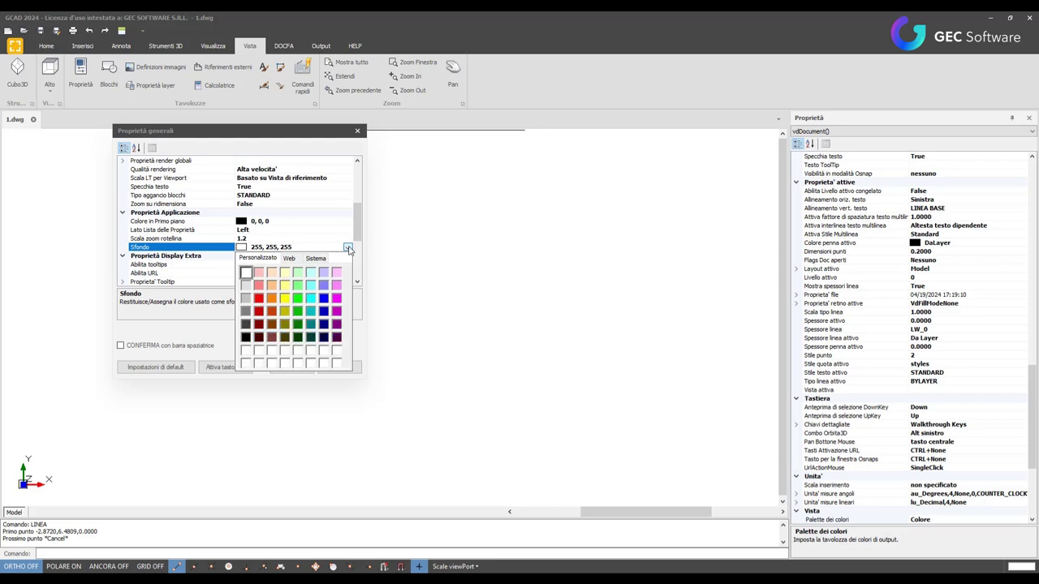
pyautogui.click(246, 339)
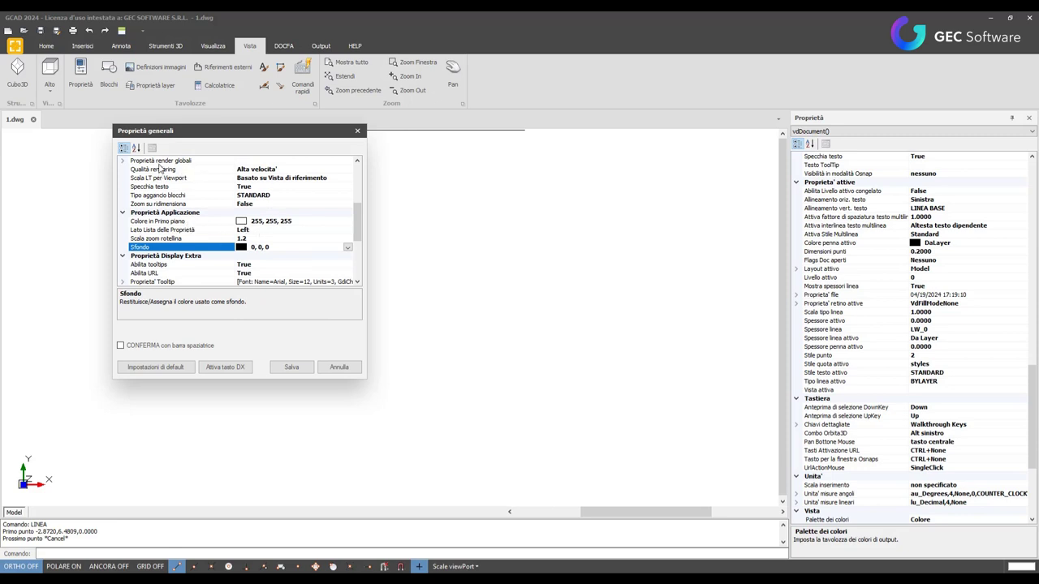
# Switch Qualità rendering to Alta qualita'
pyautogui.click(290, 171)
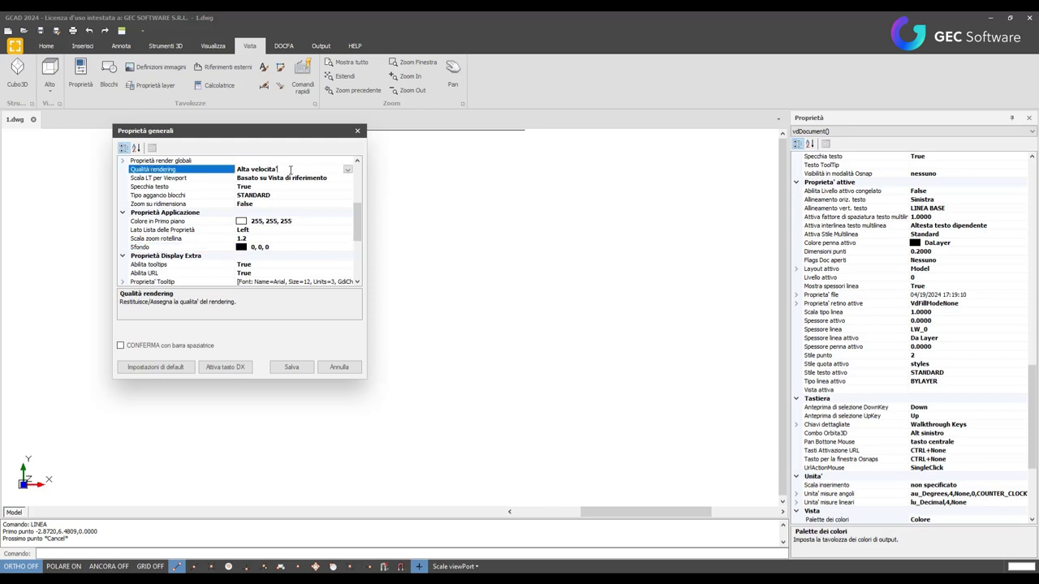
pyautogui.click(347, 169)
pyautogui.click(260, 186)
pyautogui.scroll(1, 159, 219)
pyautogui.scroll(2, 151, 231)
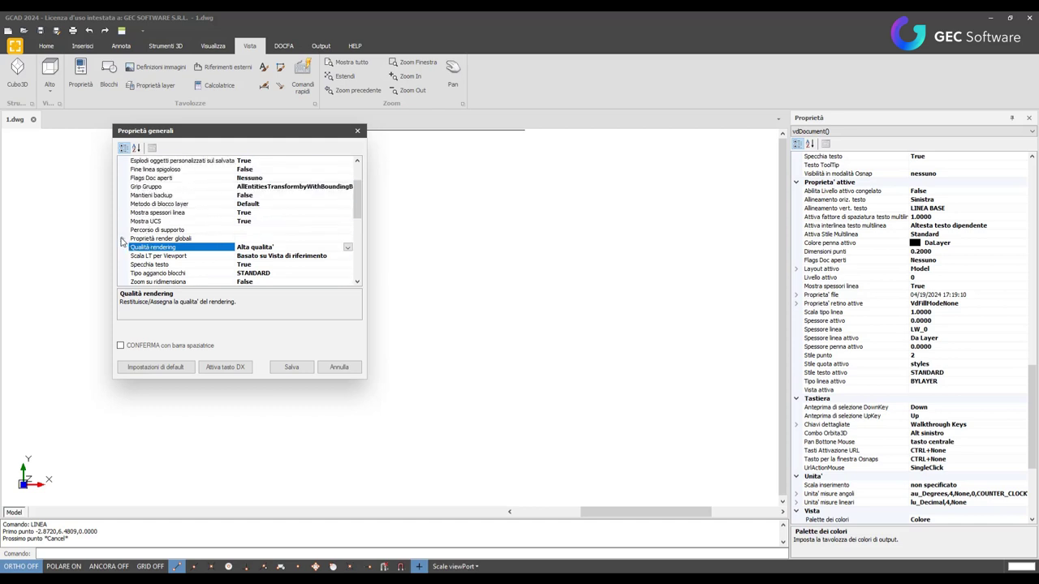
# Expand 'Proprietà render globali' and scroll through its colour settings down to the crosshair size
pyautogui.click(151, 240)
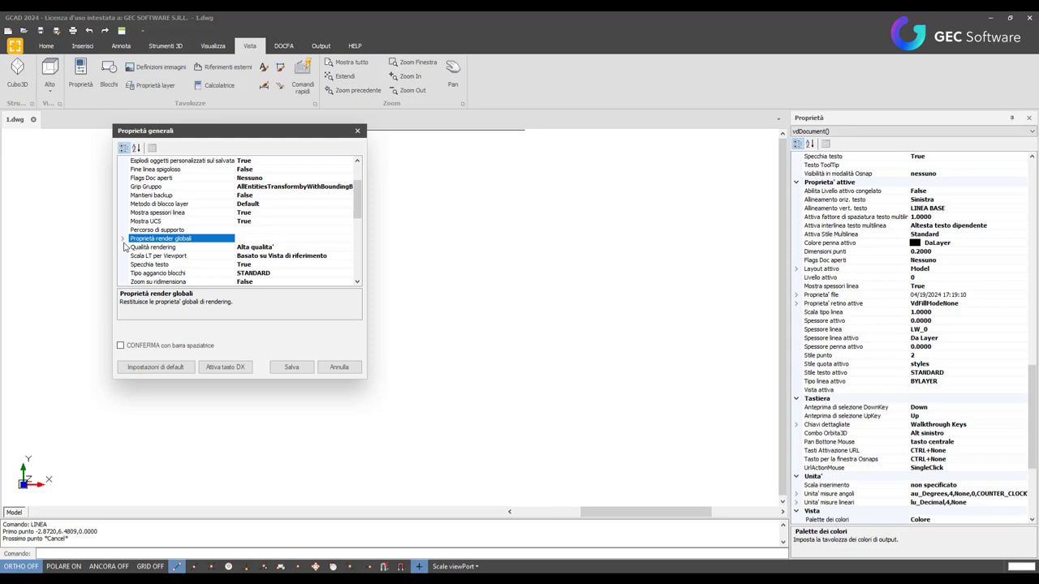
pyautogui.click(123, 239)
pyautogui.scroll(-3, 234, 256)
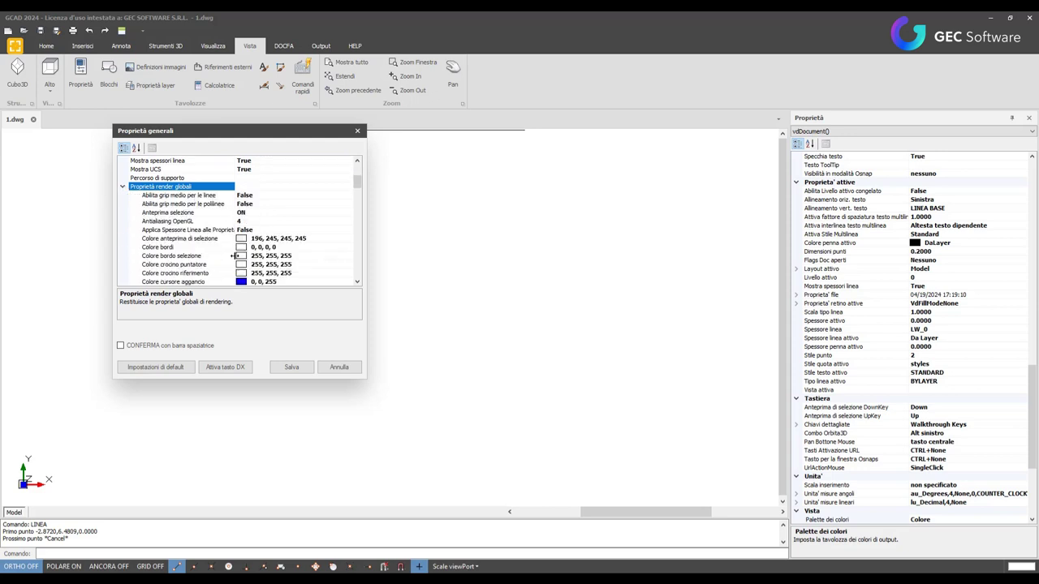
pyautogui.scroll(-2, 237, 254)
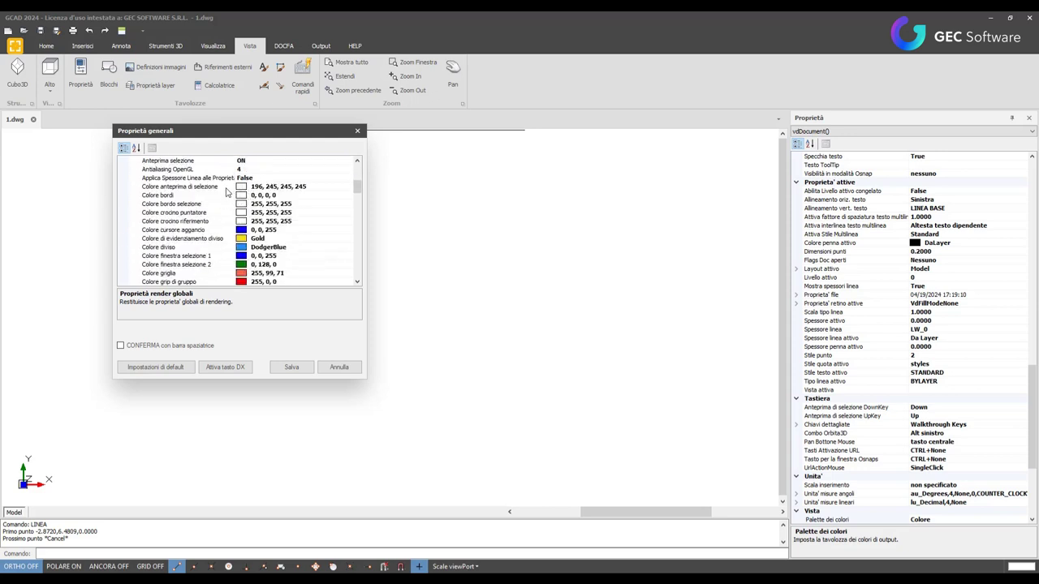
pyautogui.scroll(1, 226, 195)
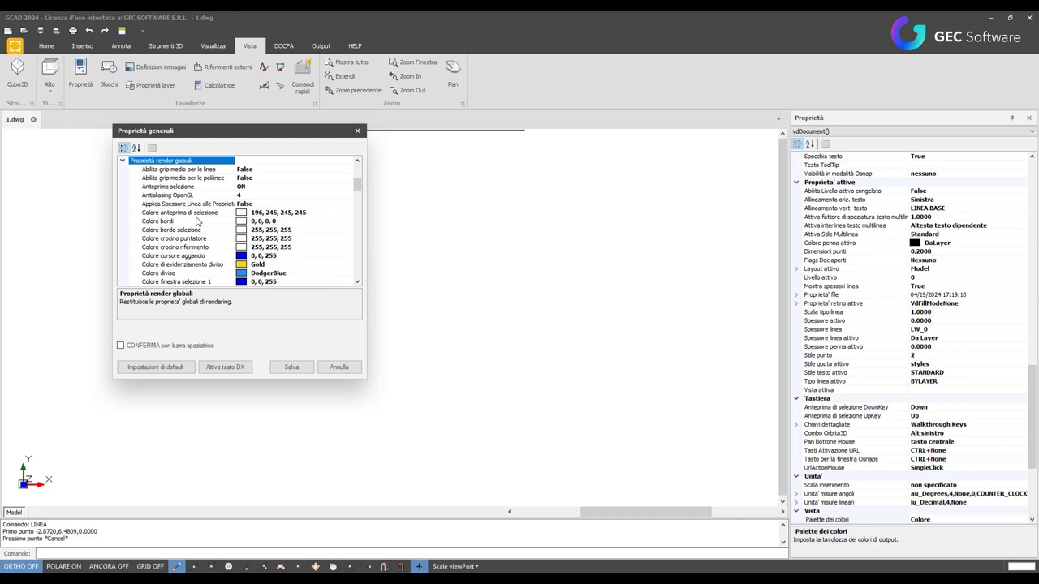
pyautogui.scroll(-2, 248, 224)
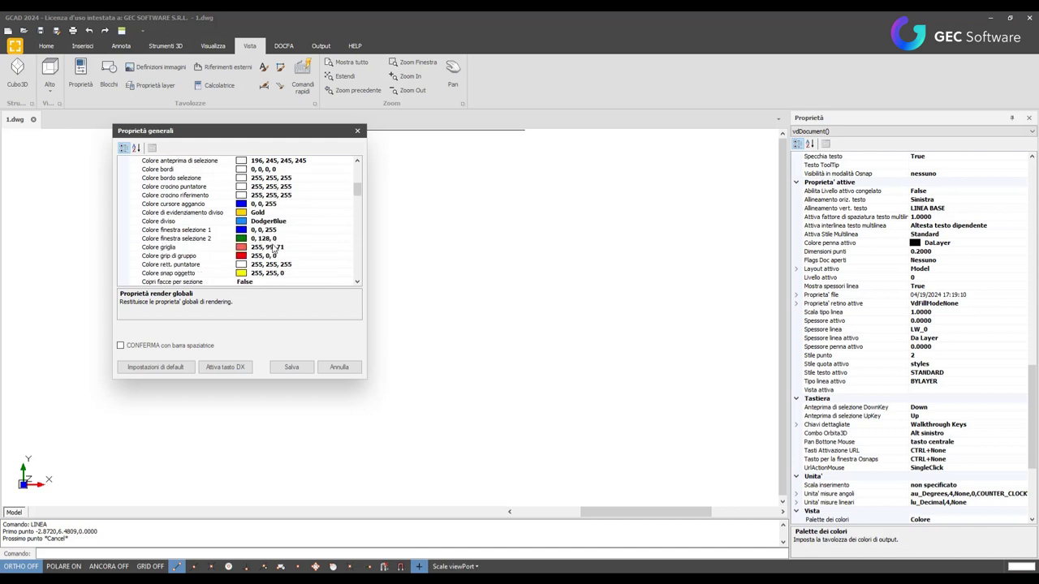
pyautogui.scroll(-1, 272, 251)
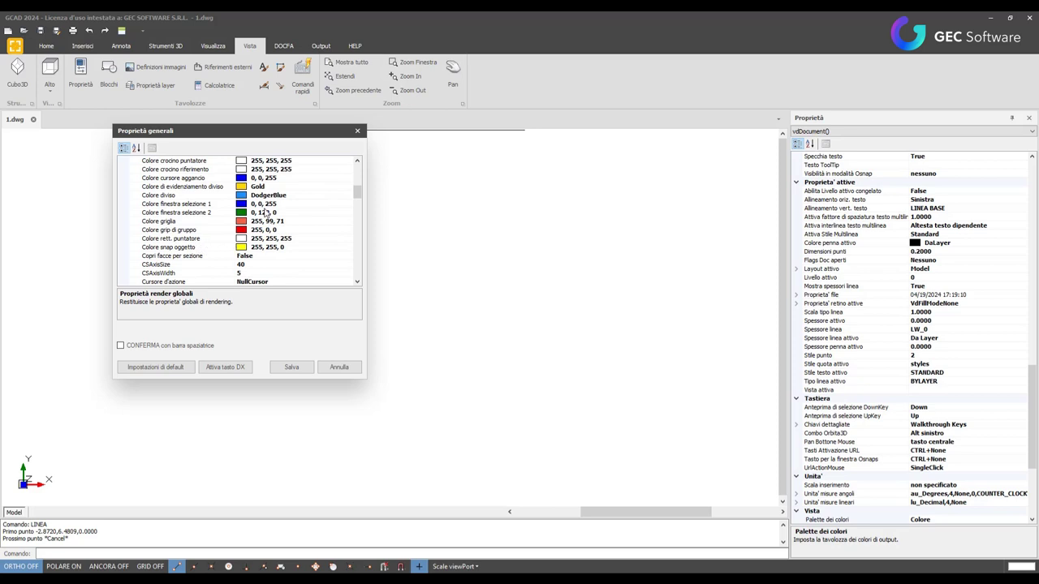
pyautogui.scroll(-2, 265, 212)
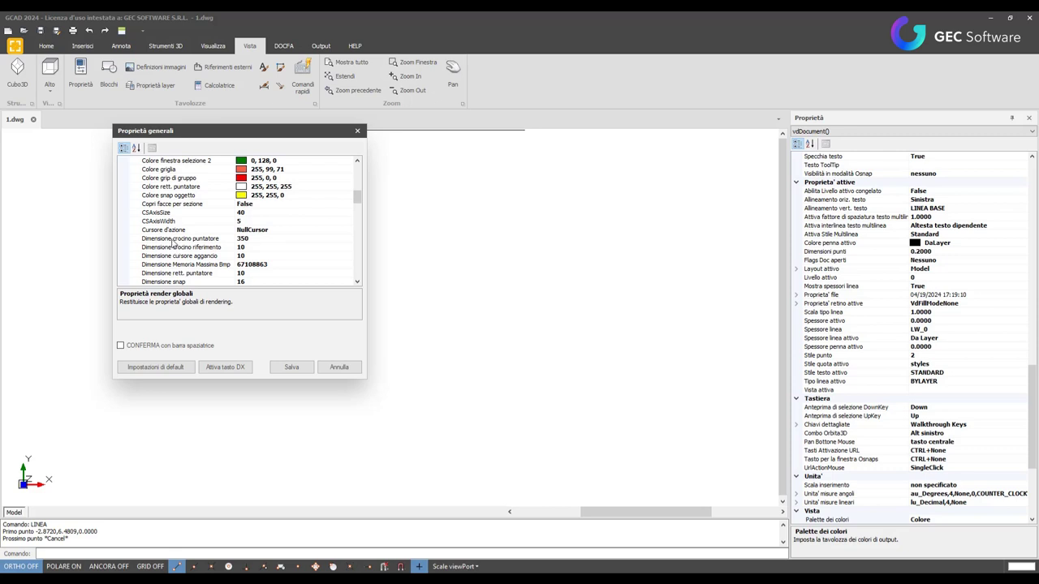
# Change Dimensione crocino puntatore from 350 to 50, save the settings and acknowledge the notice
pyautogui.click(241, 239)
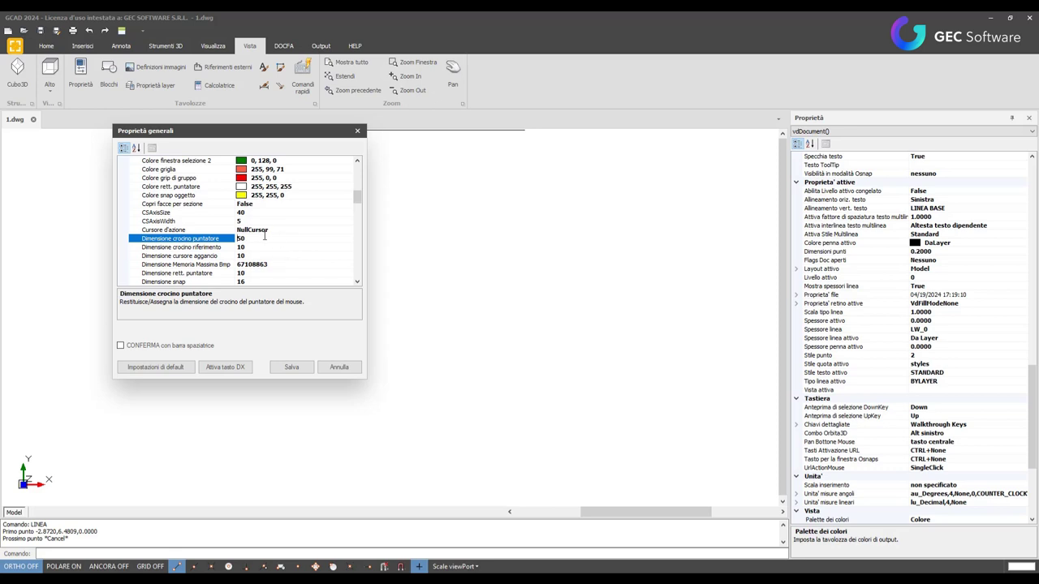
pyautogui.click(292, 369)
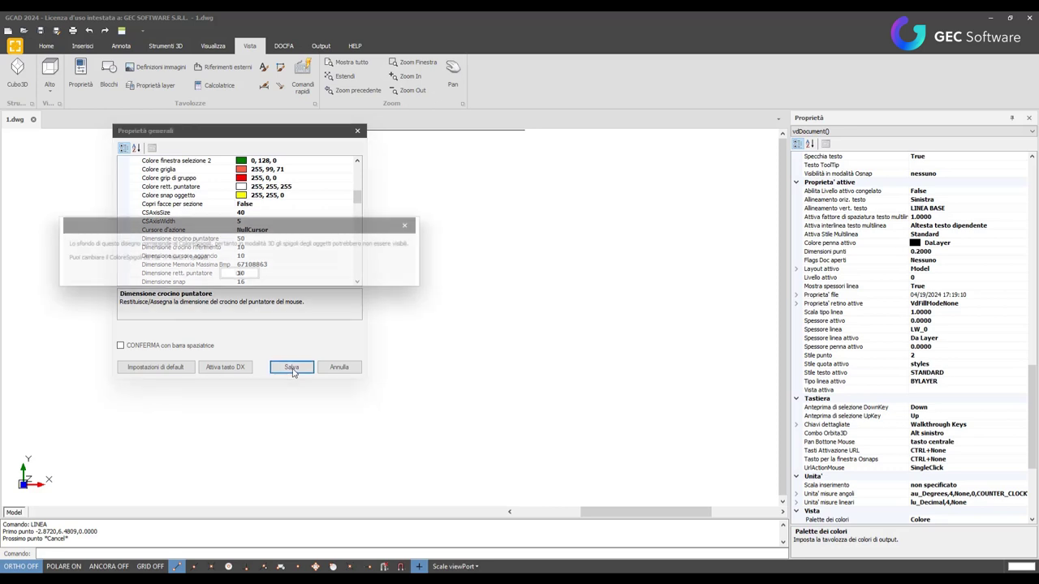
pyautogui.click(254, 279)
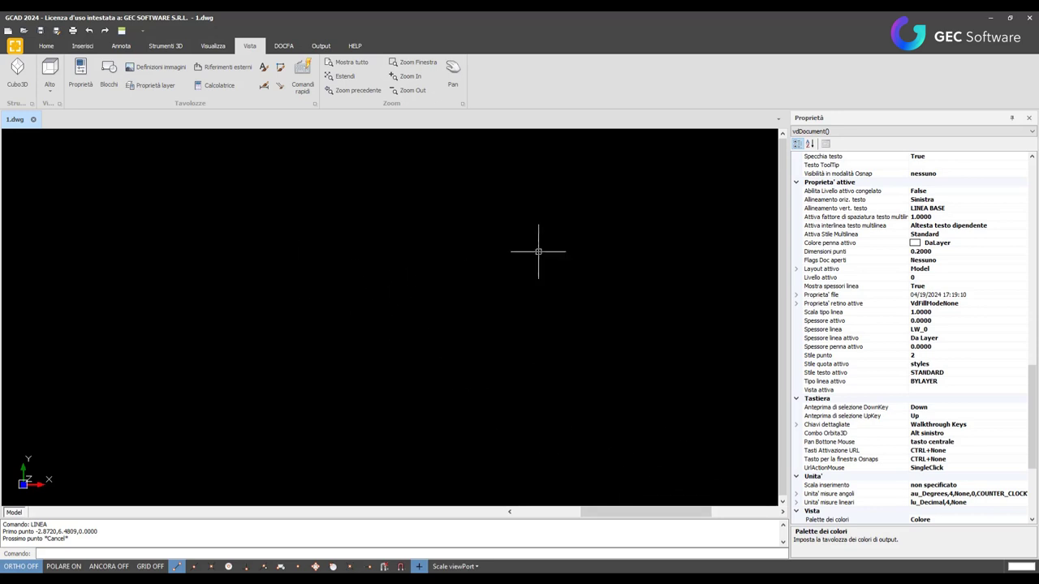
# Cancel the unfinished LINEA command with Esc, leaving the drawing empty
pyautogui.click(46, 45)
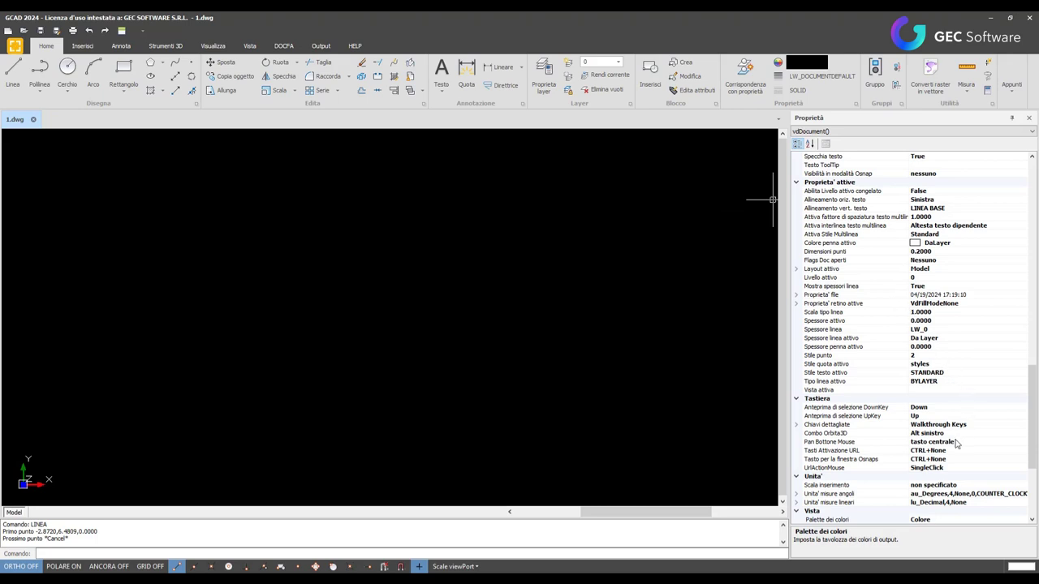
pyautogui.scroll(2, 958, 439)
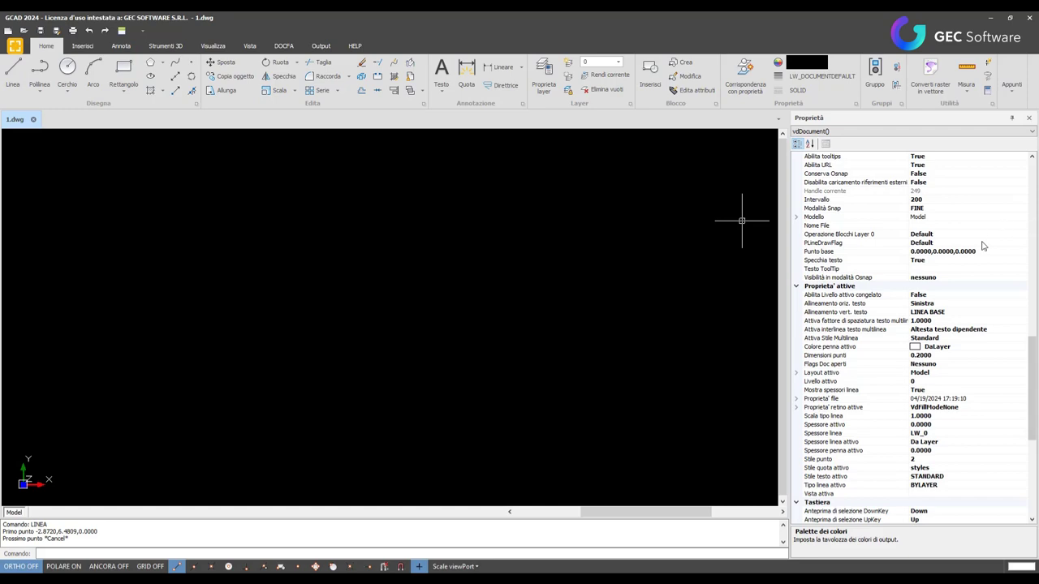
pyautogui.scroll(4, 977, 248)
pyautogui.scroll(4, 967, 259)
pyautogui.scroll(5, 959, 264)
pyautogui.scroll(4, 951, 252)
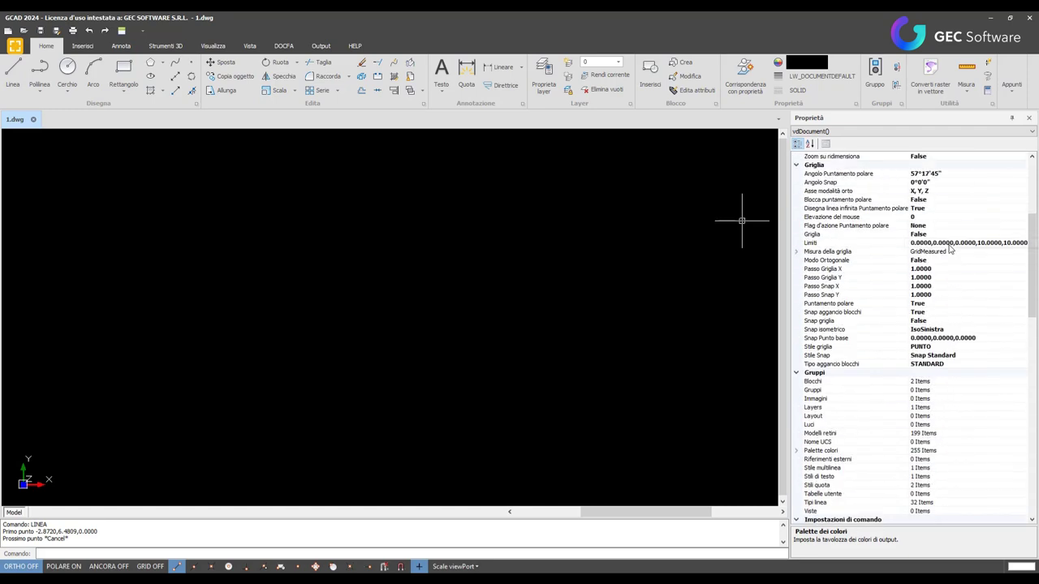
pyautogui.scroll(4, 950, 250)
pyautogui.scroll(3, 946, 252)
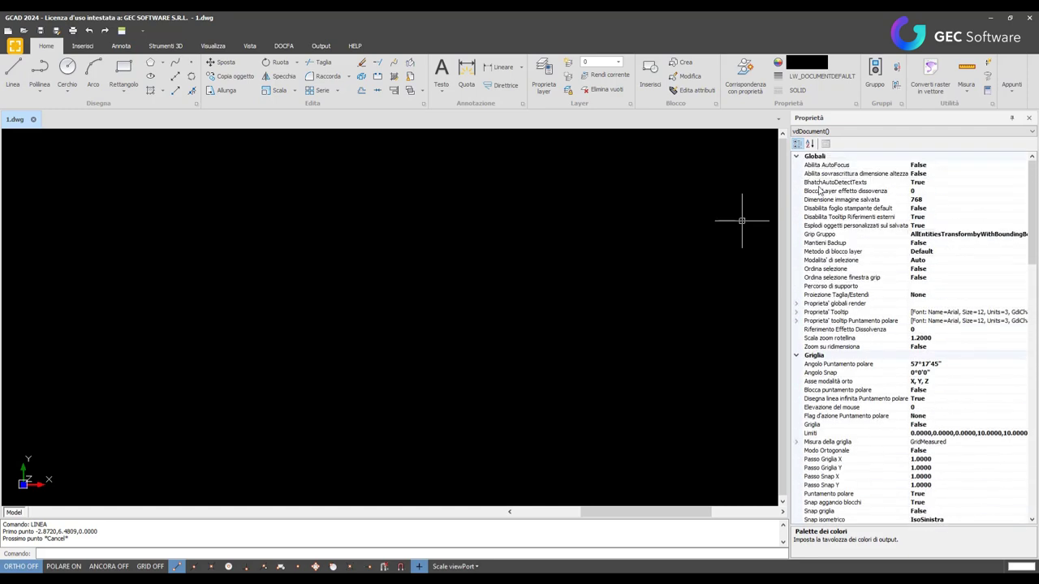
pyautogui.press('Escape')
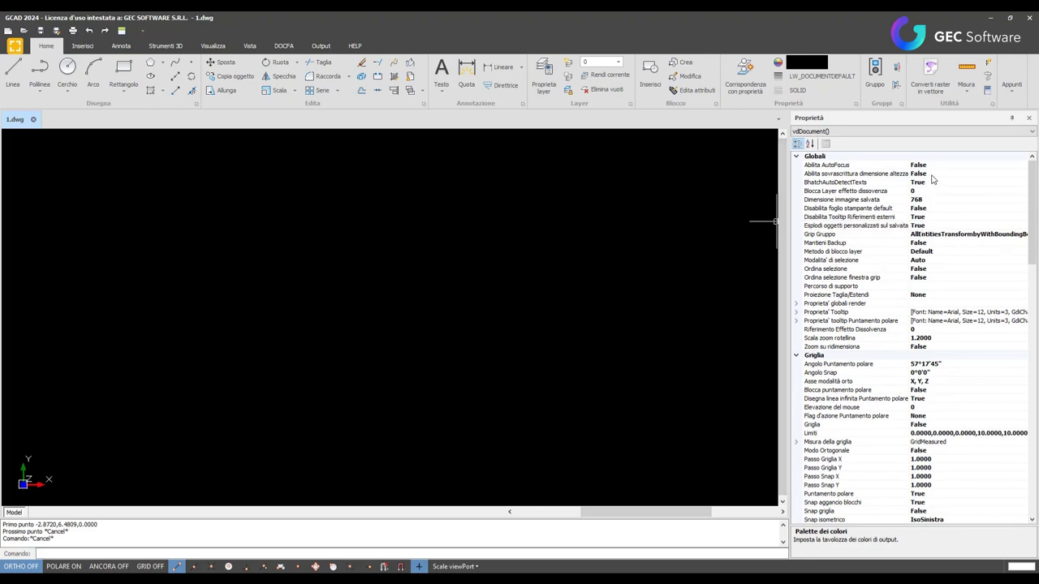
# Scroll through the Proprietà palette's document settings, including the Vista group with Sfondo 0, 0, 0
pyautogui.scroll(-2, 931, 183)
pyautogui.scroll(-3, 951, 372)
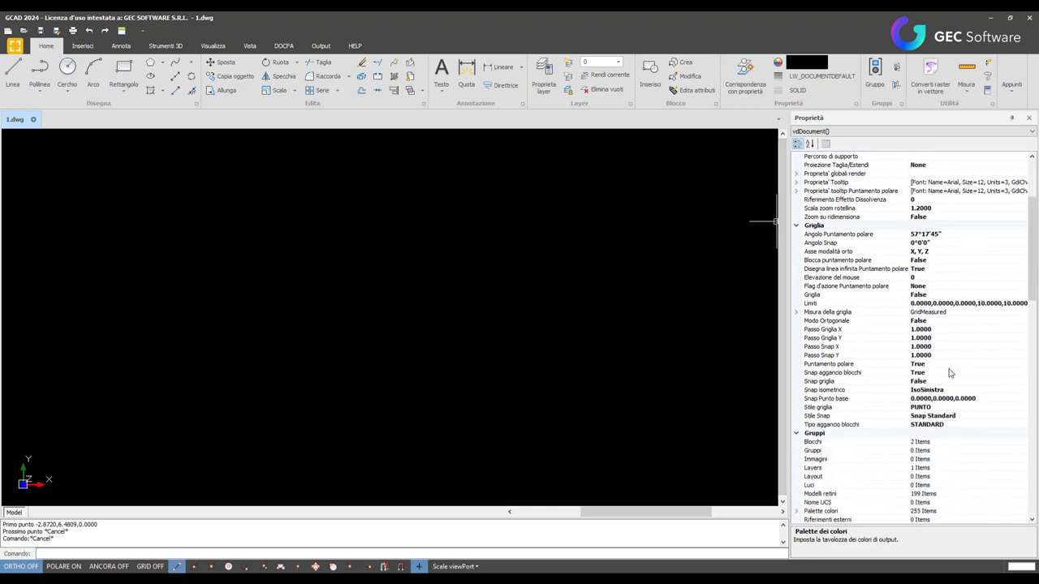
pyautogui.scroll(-4, 950, 373)
pyautogui.scroll(6, 950, 372)
pyautogui.scroll(2, 948, 369)
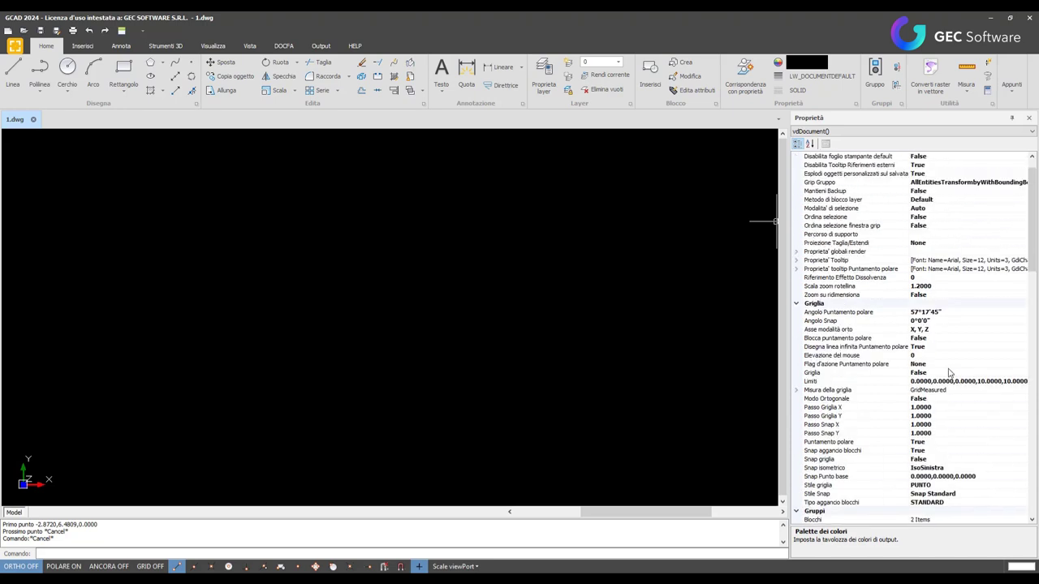
pyautogui.scroll(1, 945, 366)
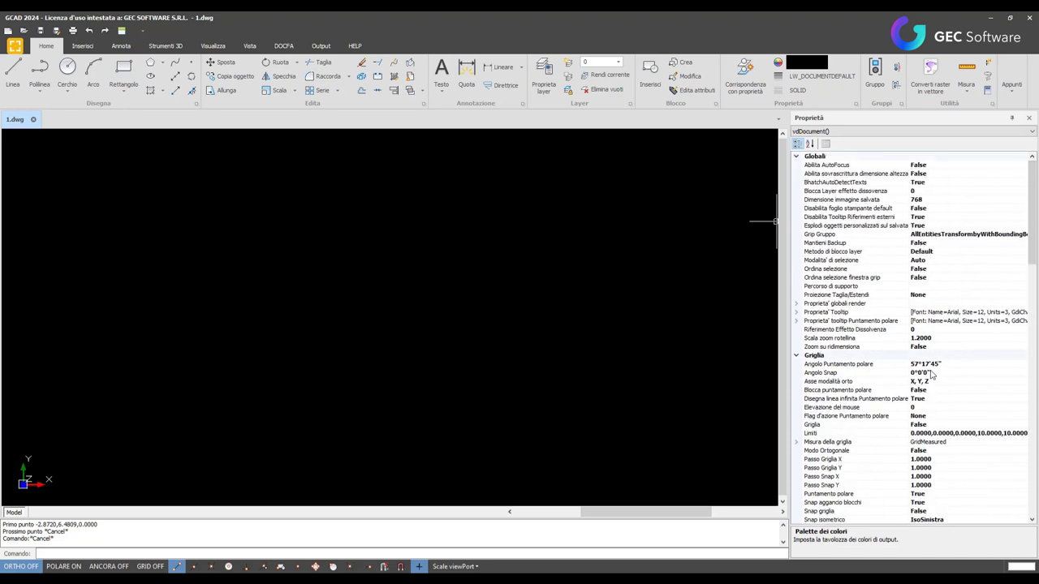
pyautogui.scroll(-3, 935, 388)
pyautogui.scroll(-4, 937, 381)
pyautogui.scroll(6, 917, 357)
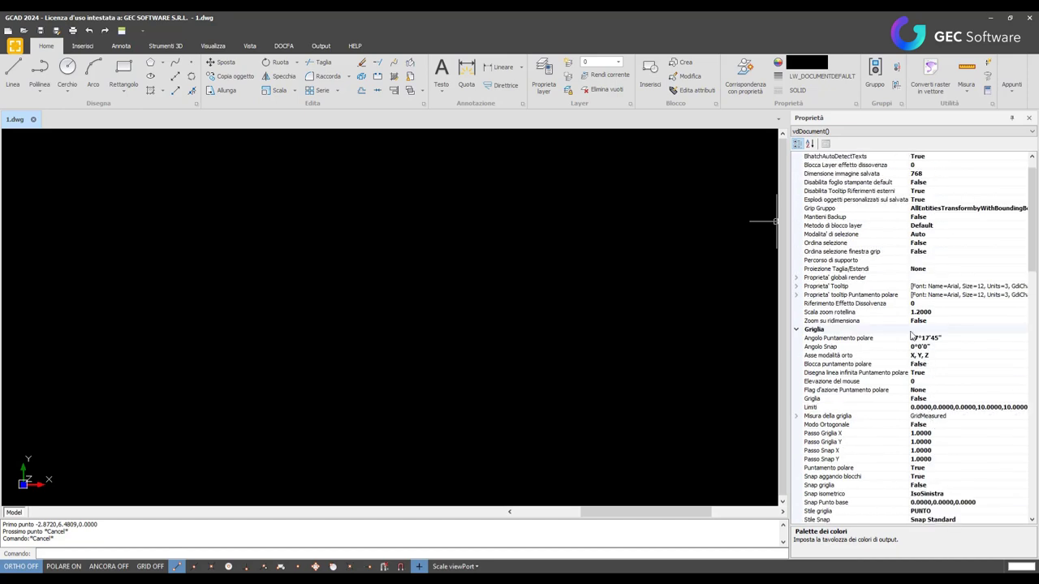
pyautogui.scroll(1, 905, 334)
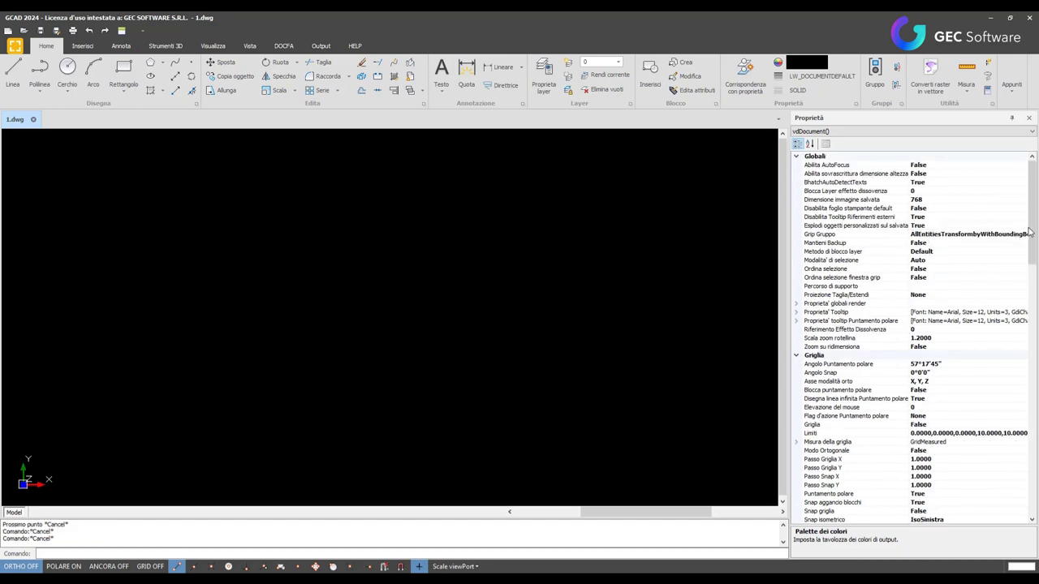
pyautogui.moveTo(1032, 236); pyautogui.dragTo(1037, 480)
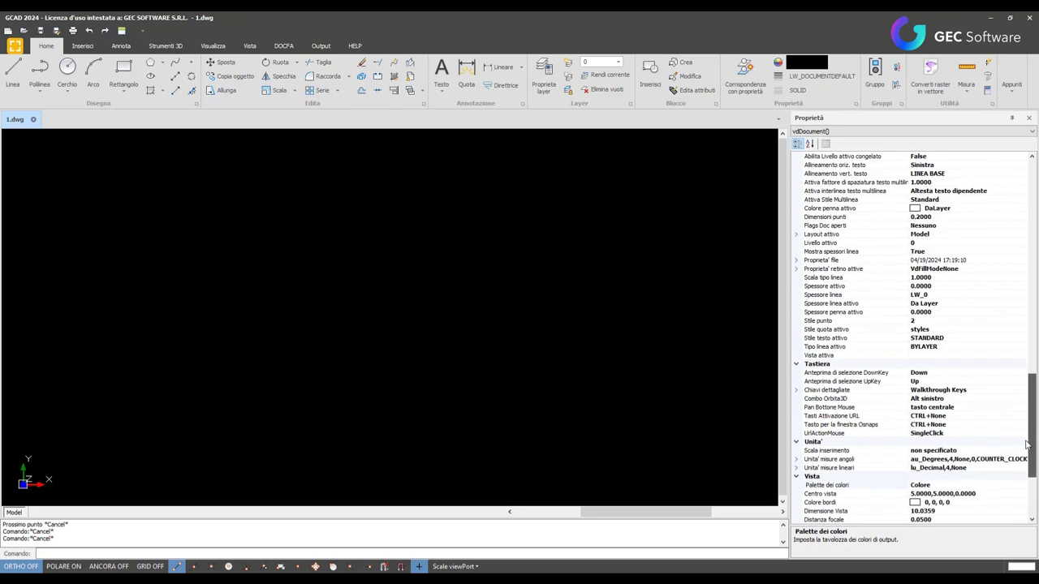
pyautogui.moveTo(1037, 484); pyautogui.dragTo(1036, 480)
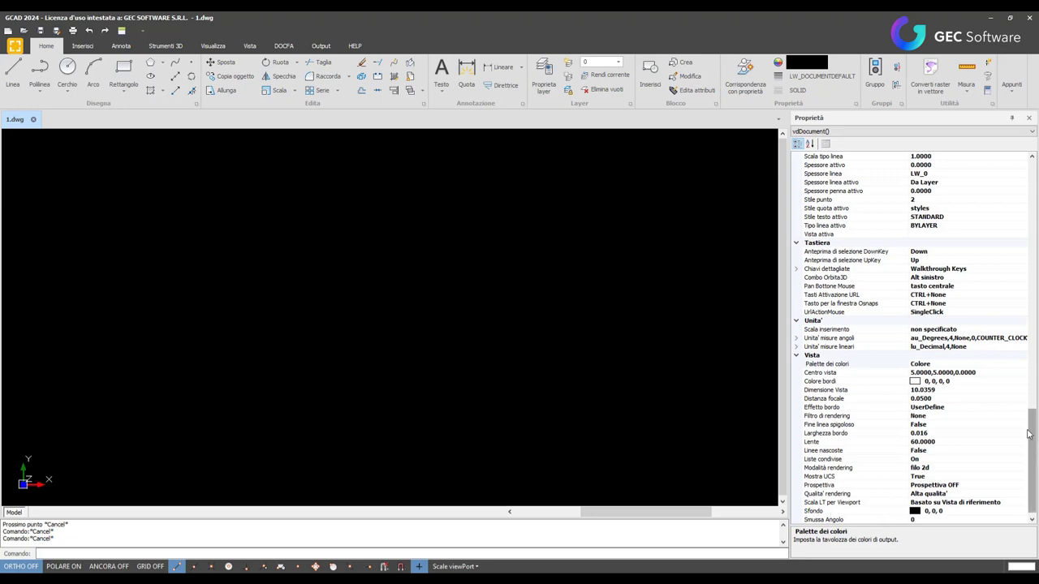
pyautogui.scroll(1, 1035, 440)
pyautogui.scroll(1, 1034, 441)
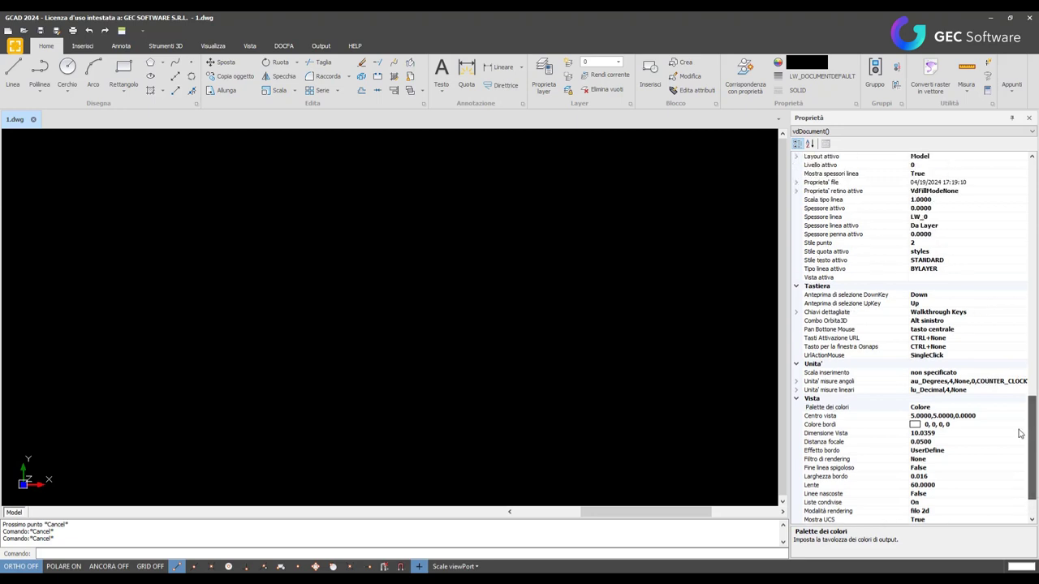
# Set the document's Scala inserimento to Metri and return to the top of the panel
pyautogui.click(963, 372)
pyautogui.click(1021, 373)
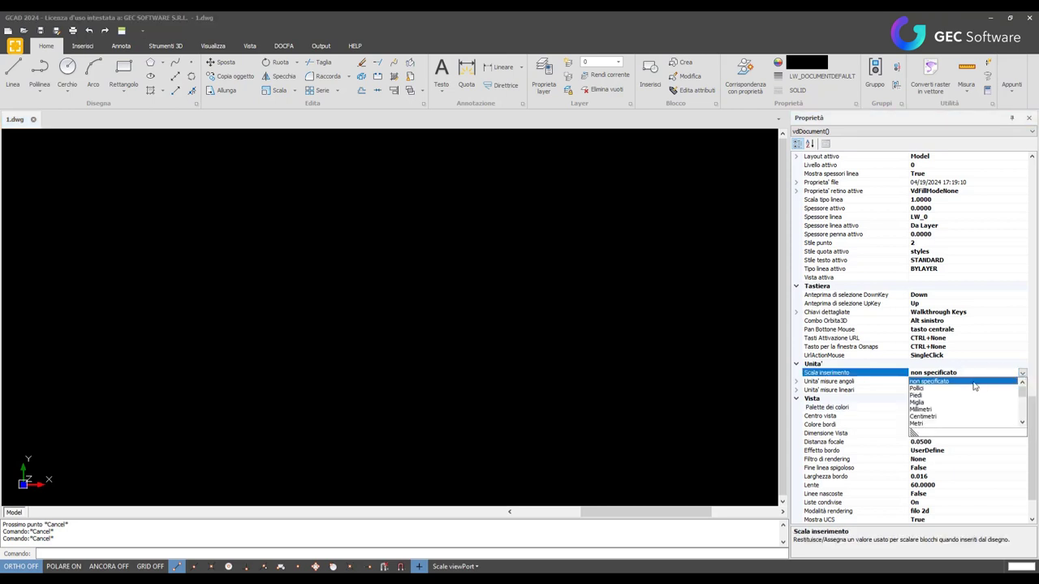
pyautogui.click(915, 424)
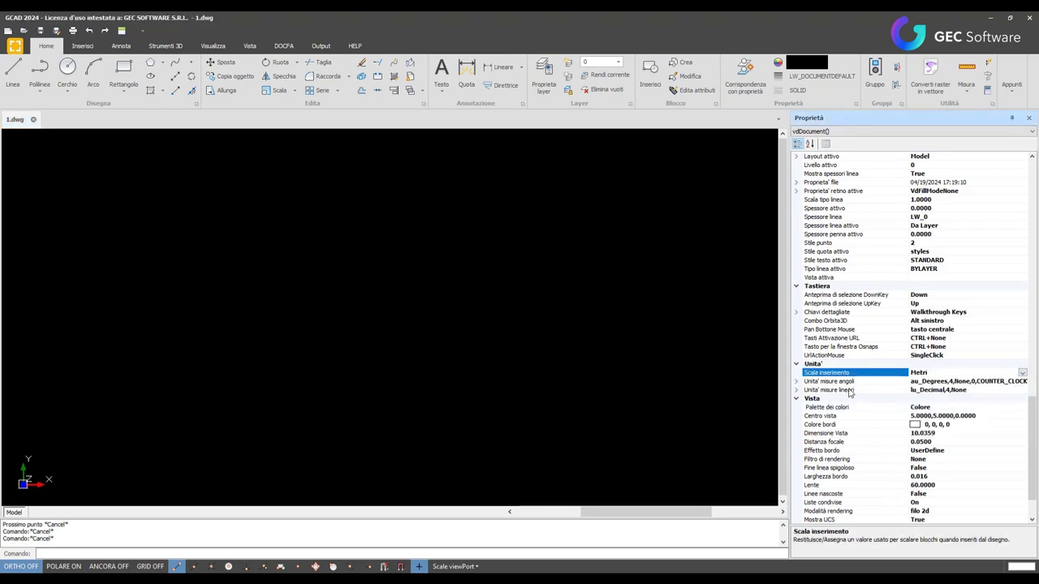
pyautogui.scroll(3, 909, 390)
pyautogui.scroll(3, 907, 382)
pyautogui.scroll(4, 902, 357)
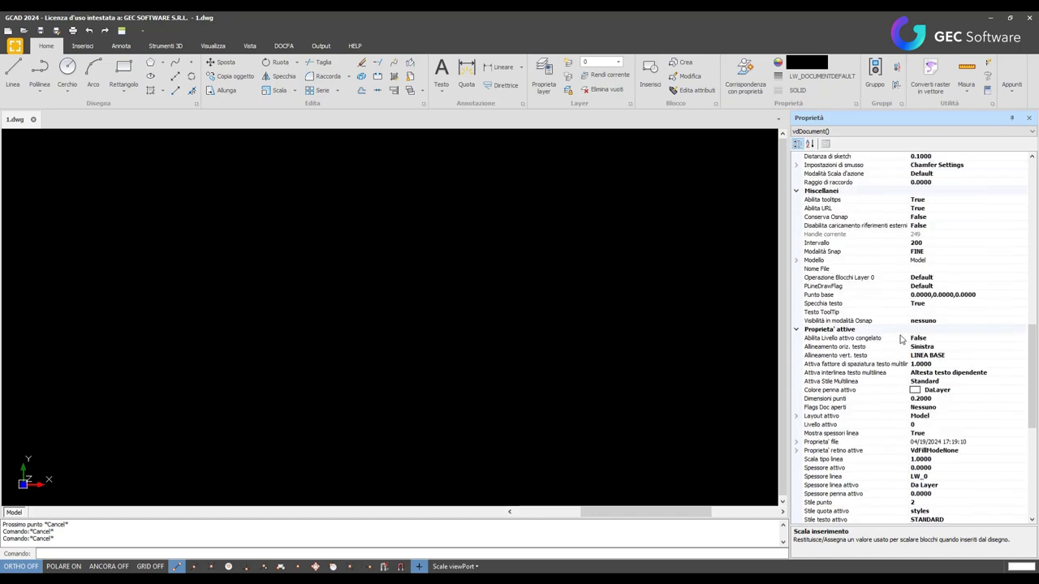
pyautogui.scroll(3, 900, 360)
pyautogui.scroll(3, 876, 365)
pyautogui.scroll(3, 819, 287)
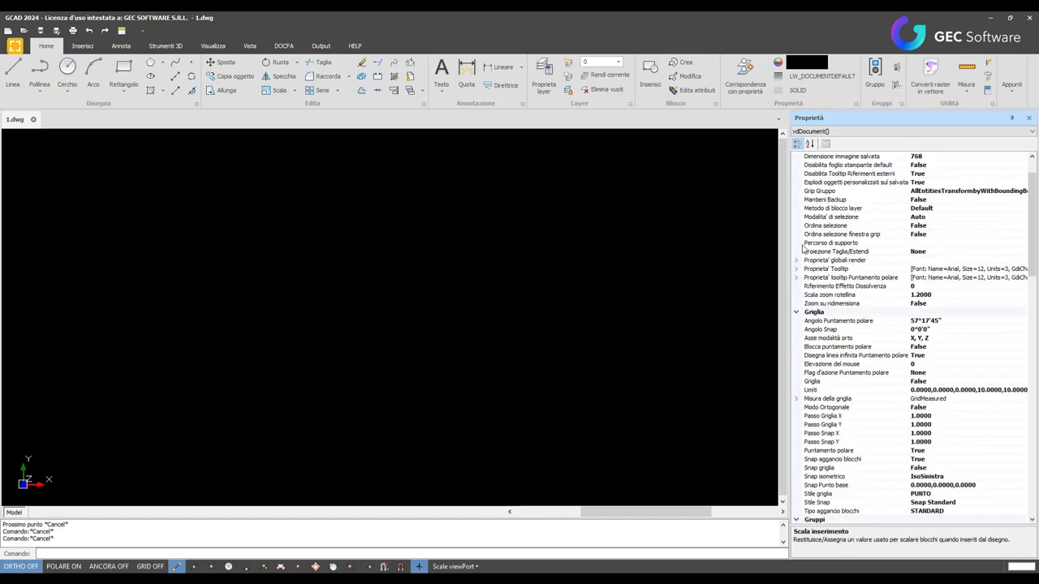
pyautogui.scroll(3, 826, 289)
pyautogui.scroll(3, 795, 243)
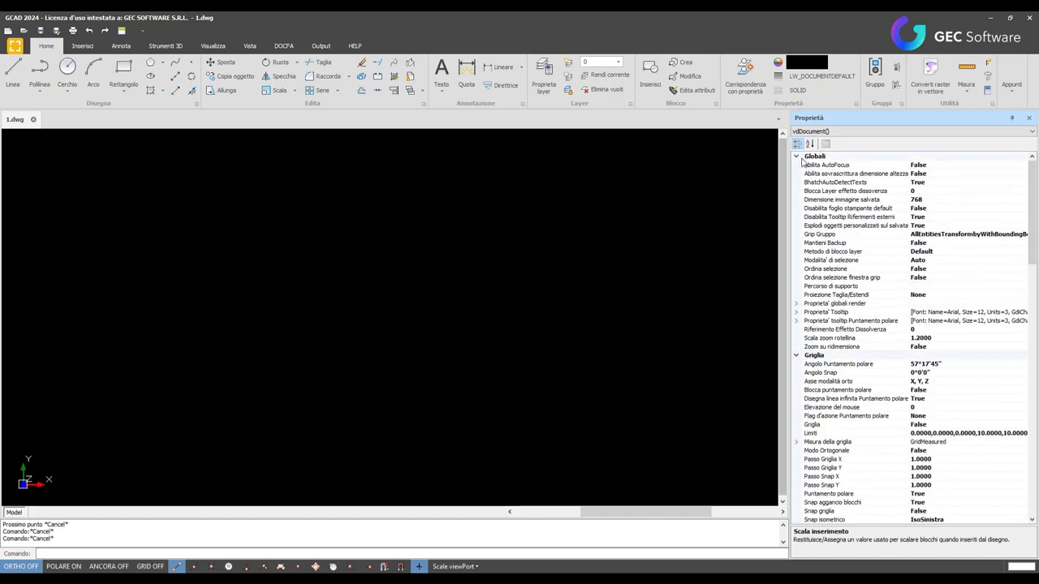
# Collapse the Globali, Griglia, Gruppi and Miscellanei groups to reveal the Proprietà attive settings
pyautogui.click(797, 157)
pyautogui.click(796, 164)
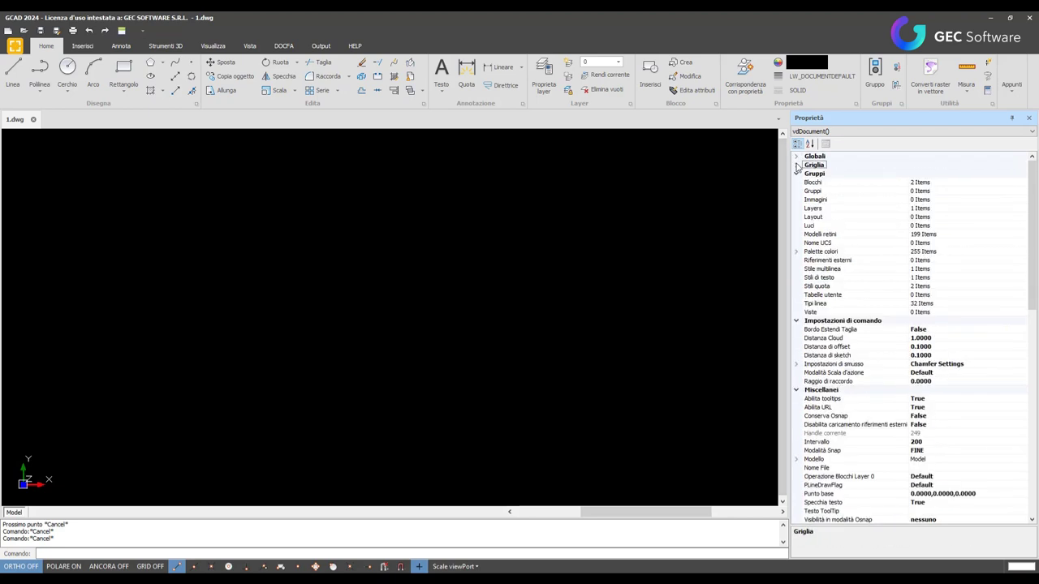
pyautogui.click(796, 174)
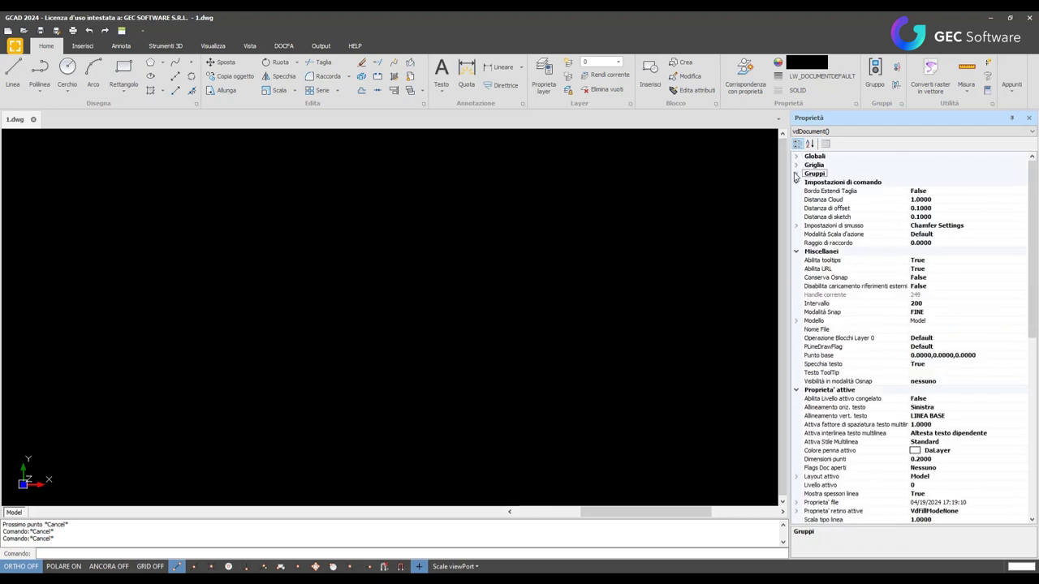
pyautogui.click(801, 252)
pyautogui.click(796, 252)
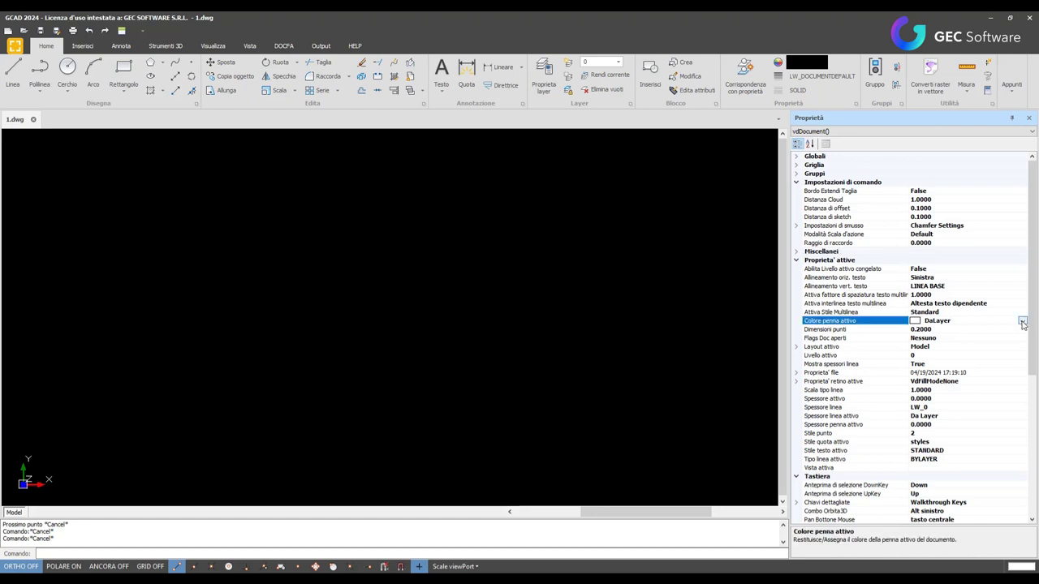
# Choose the red swatch for Colore penna attivo and confirm it with OK
pyautogui.click(1022, 322)
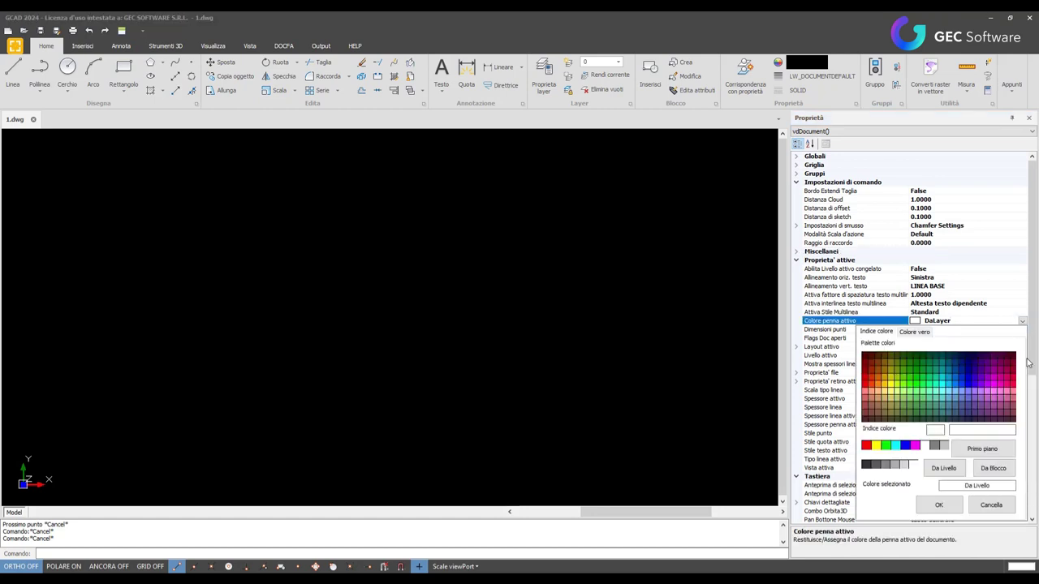
pyautogui.click(866, 445)
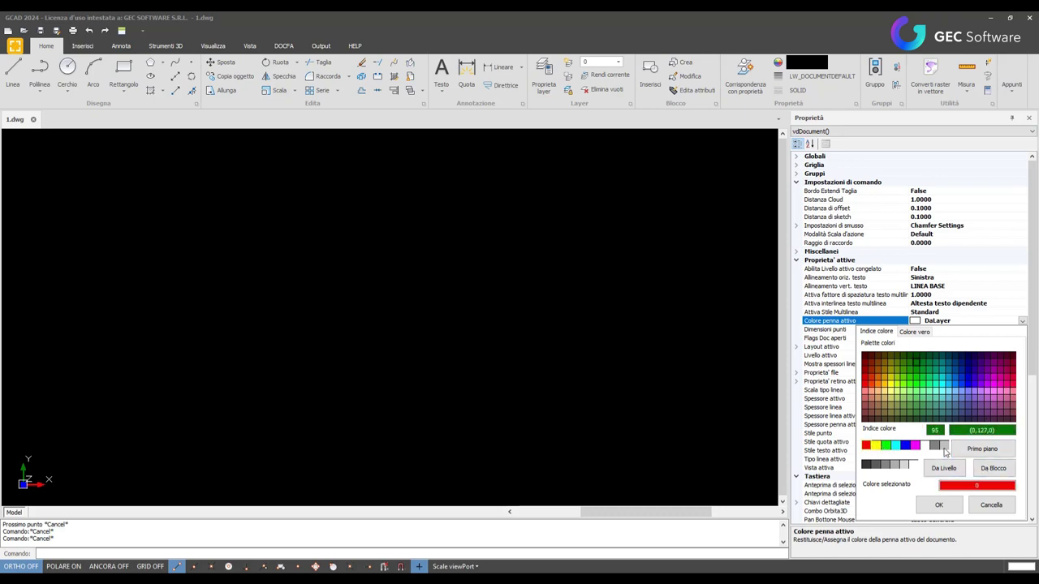
pyautogui.click(938, 505)
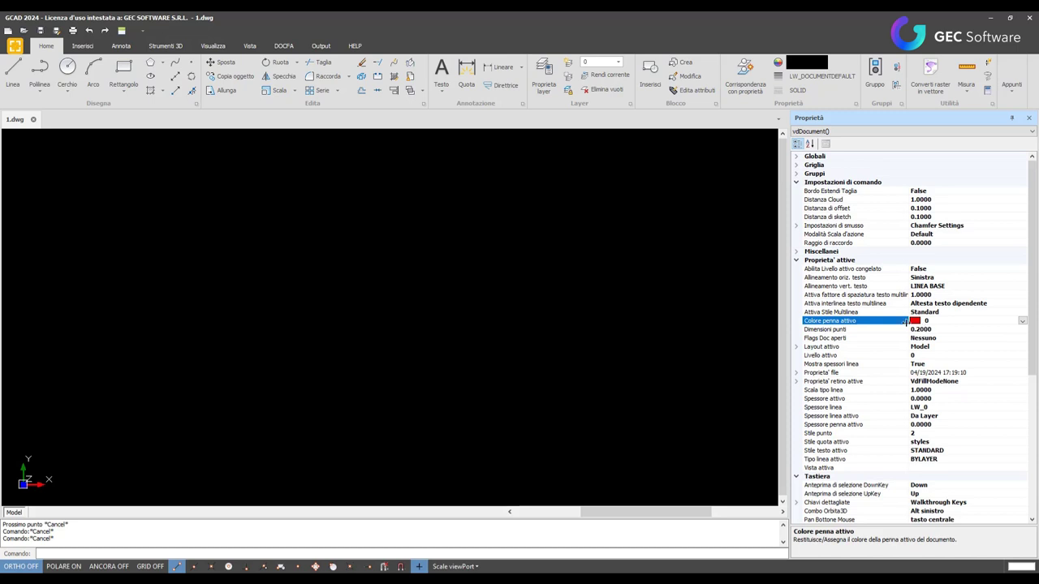
# Draw a red four-point zigzag line with the L command
pyautogui.write('l')
pyautogui.press('Return')
pyautogui.click(224, 244)
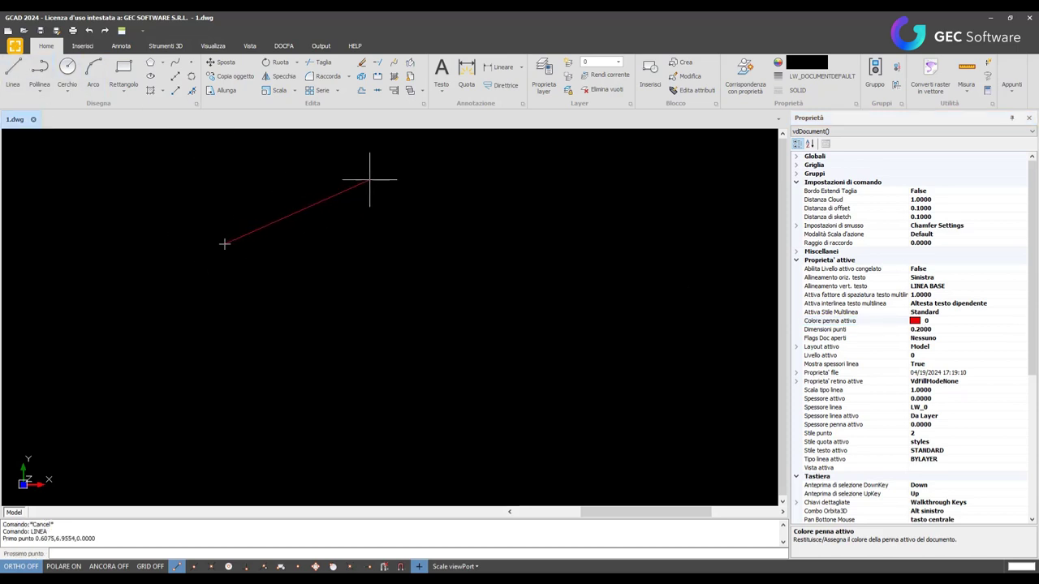
pyautogui.click(397, 181)
pyautogui.click(547, 317)
pyautogui.click(460, 387)
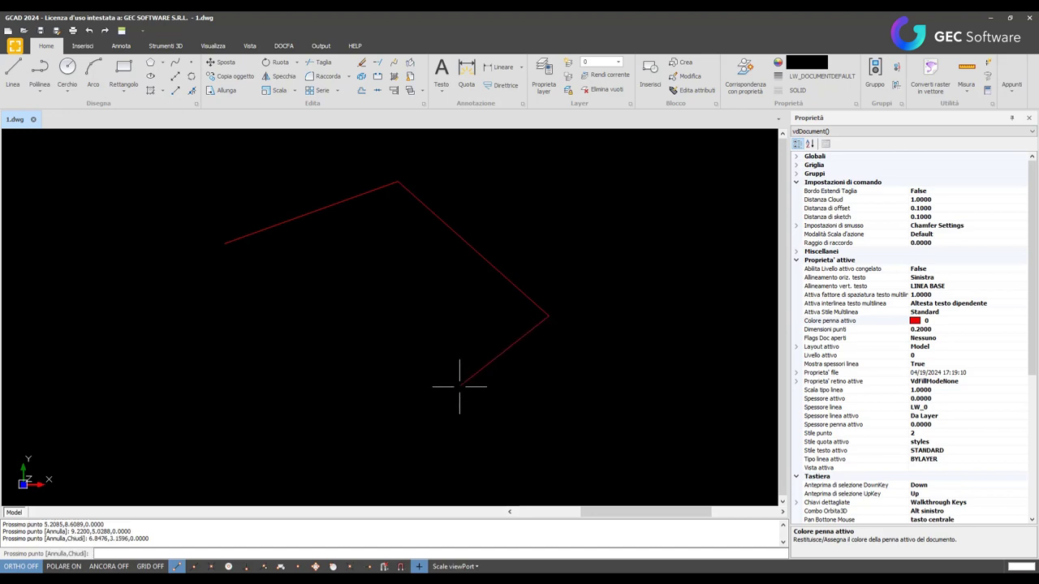
pyautogui.press('Escape')
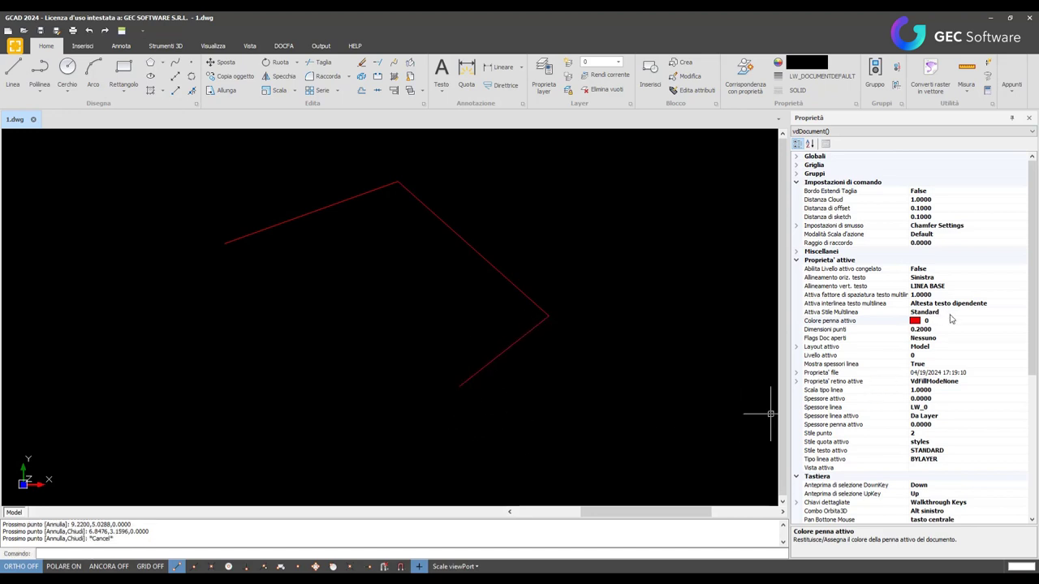
# Set Colore penna attivo back to Da Livello (DaLayer)
pyautogui.click(973, 322)
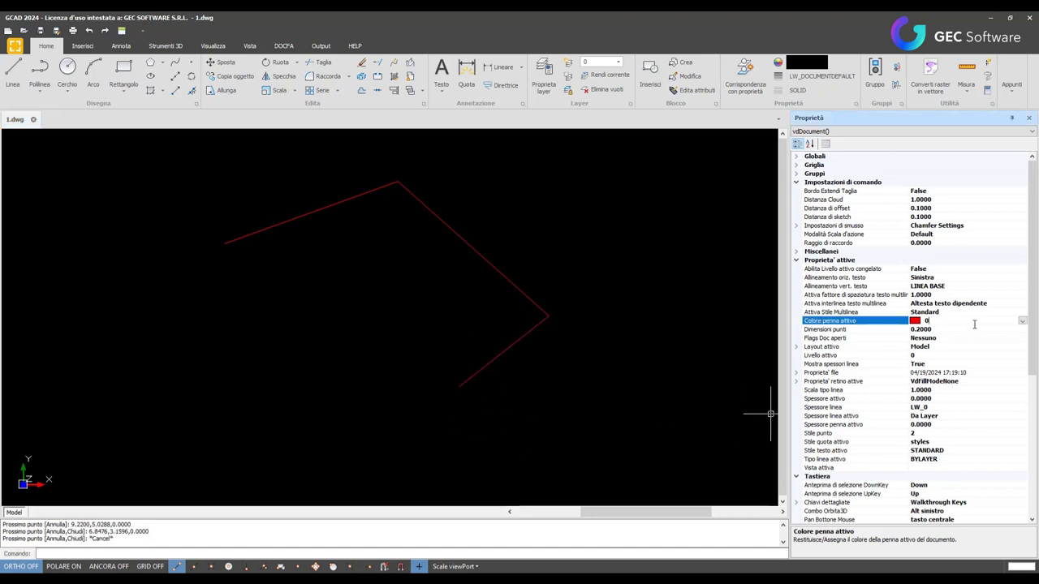
pyautogui.click(1021, 321)
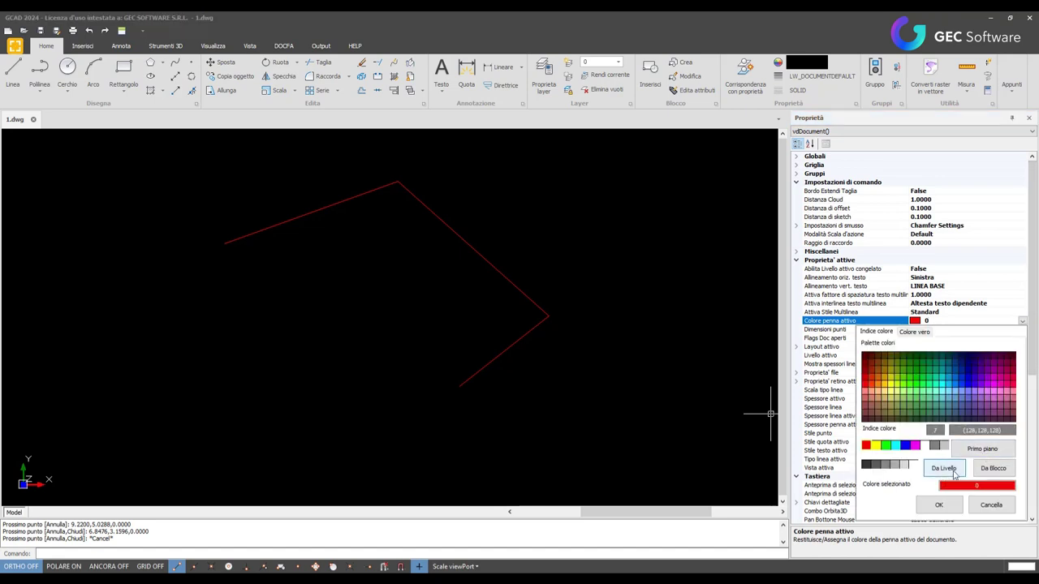
pyautogui.click(943, 469)
pyautogui.click(938, 504)
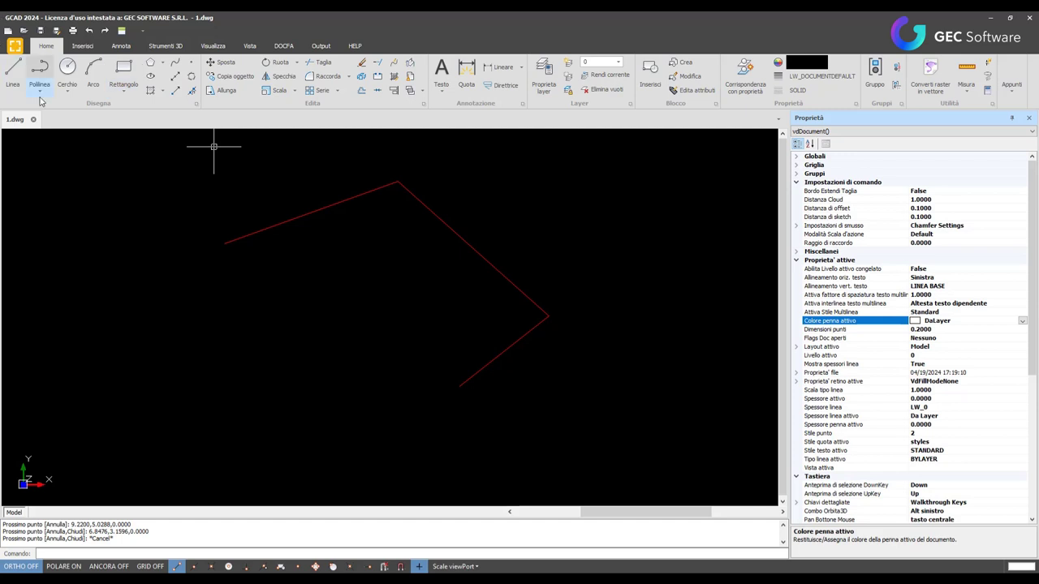
# Draw a second four-point zigzag line in white beside the red one
pyautogui.click(13, 71)
pyautogui.click(497, 163)
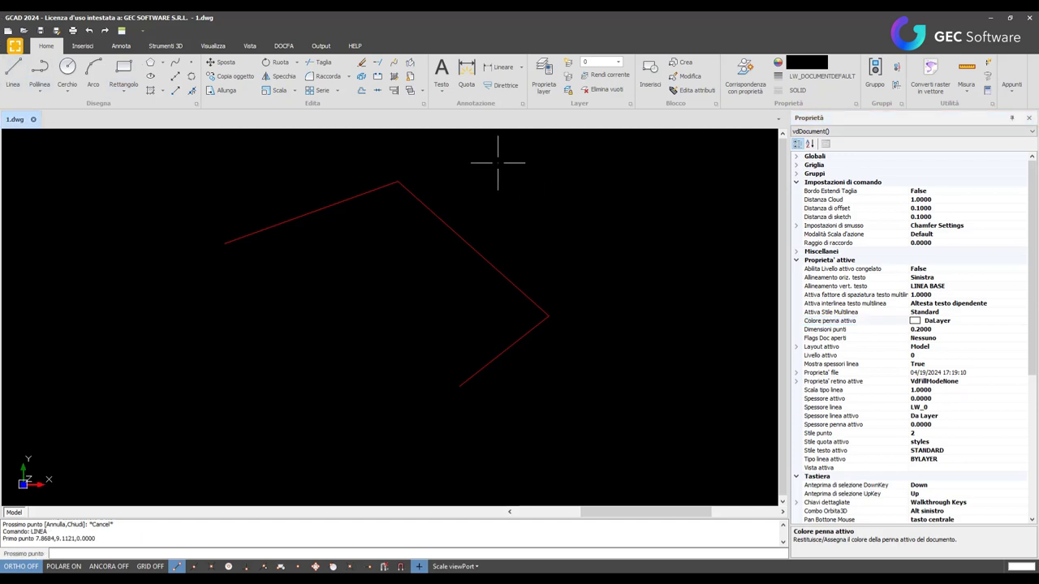
pyautogui.click(630, 259)
pyautogui.click(630, 333)
pyautogui.click(592, 378)
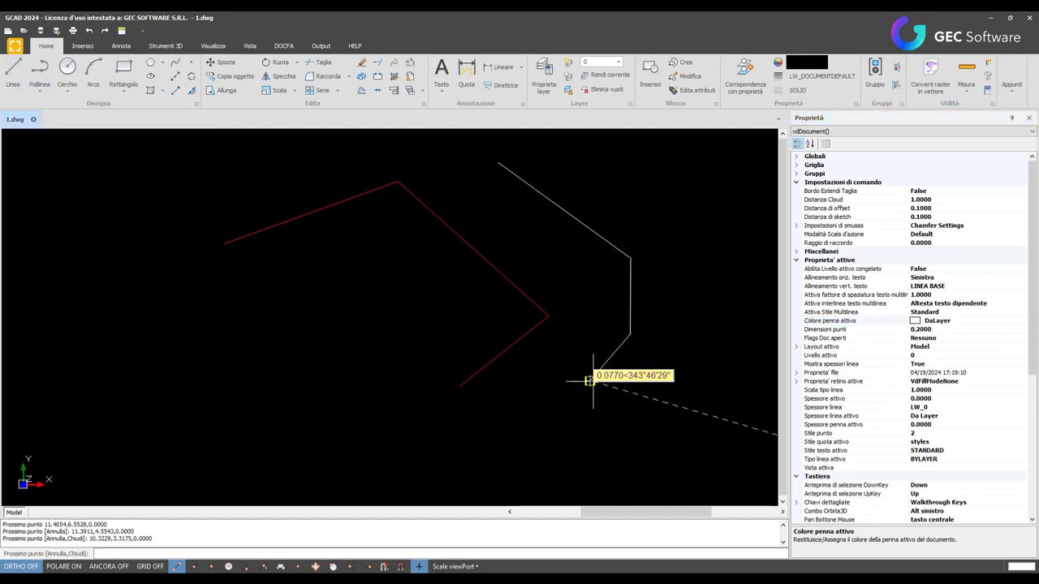
pyautogui.press('Return')
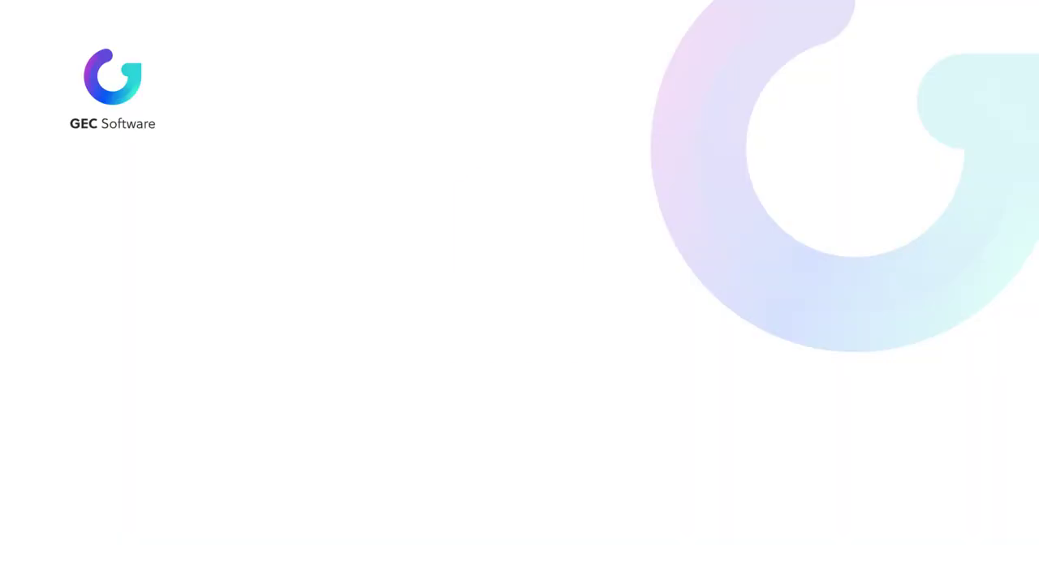